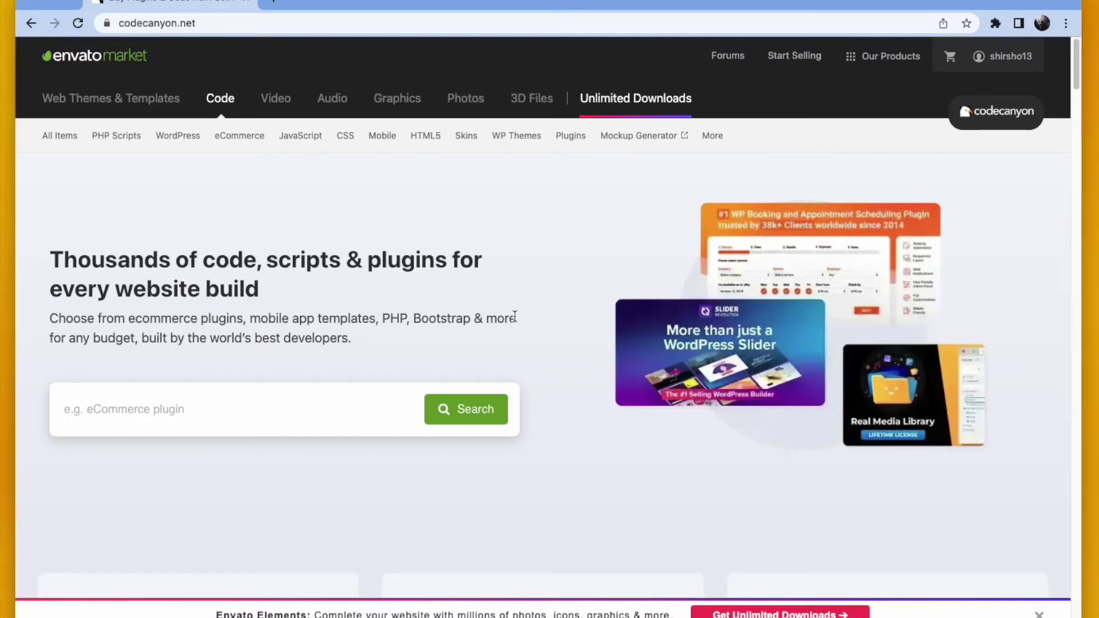
Search CodeCanyon for 'WordPress pdf viewer' and open the ThemeNcode 'PDF viewer for WordPress' listing.
left_click(254, 407)
type("WordPress pdf ")
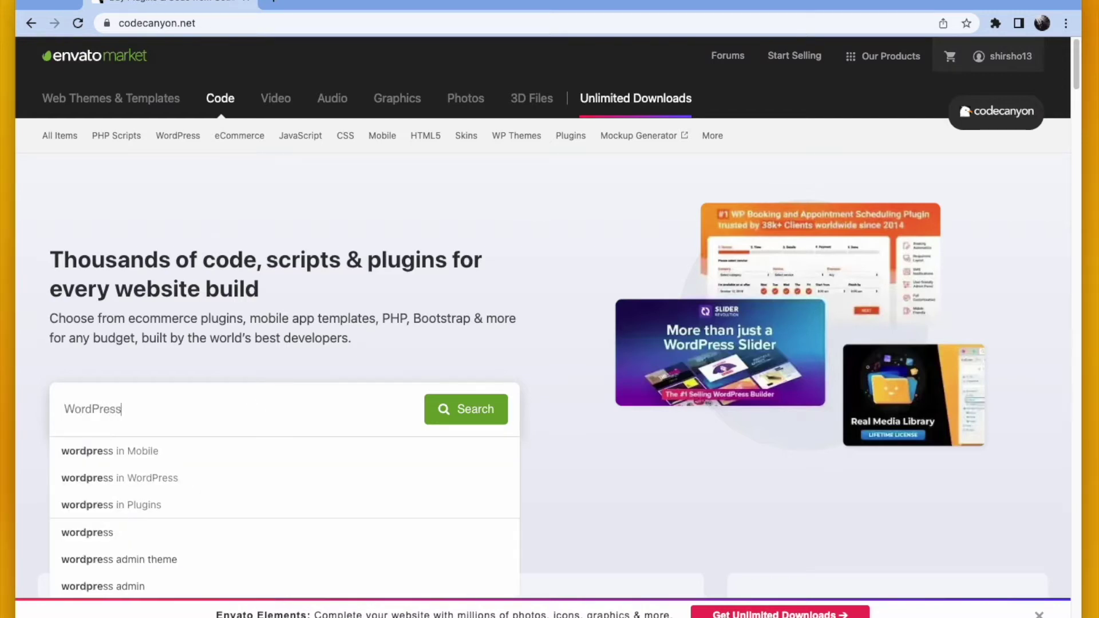
type("viewer")
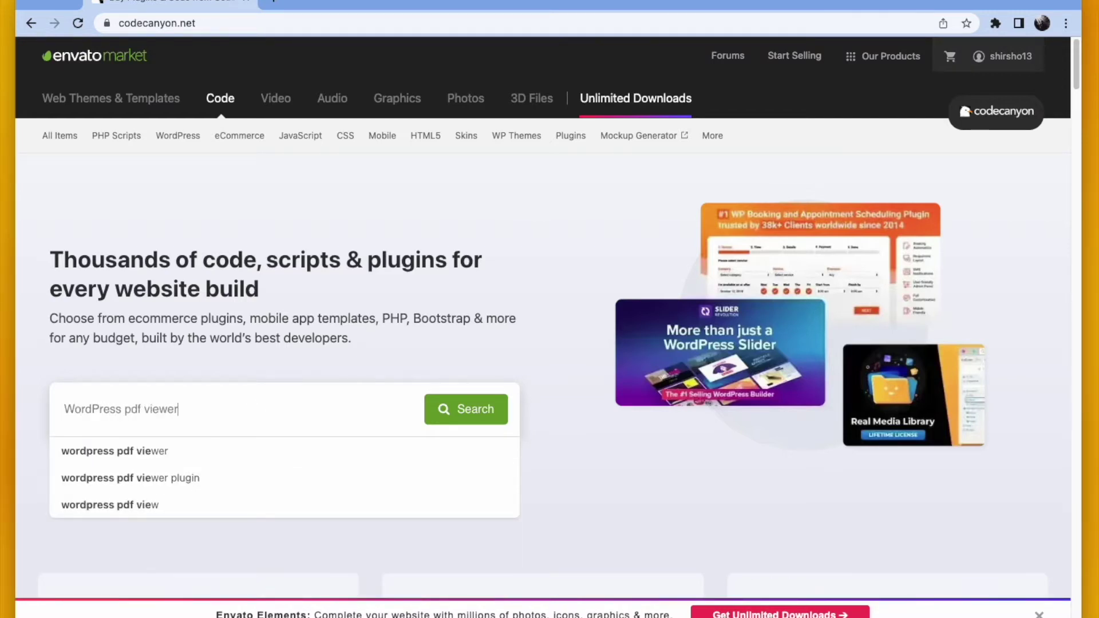
left_click(438, 415)
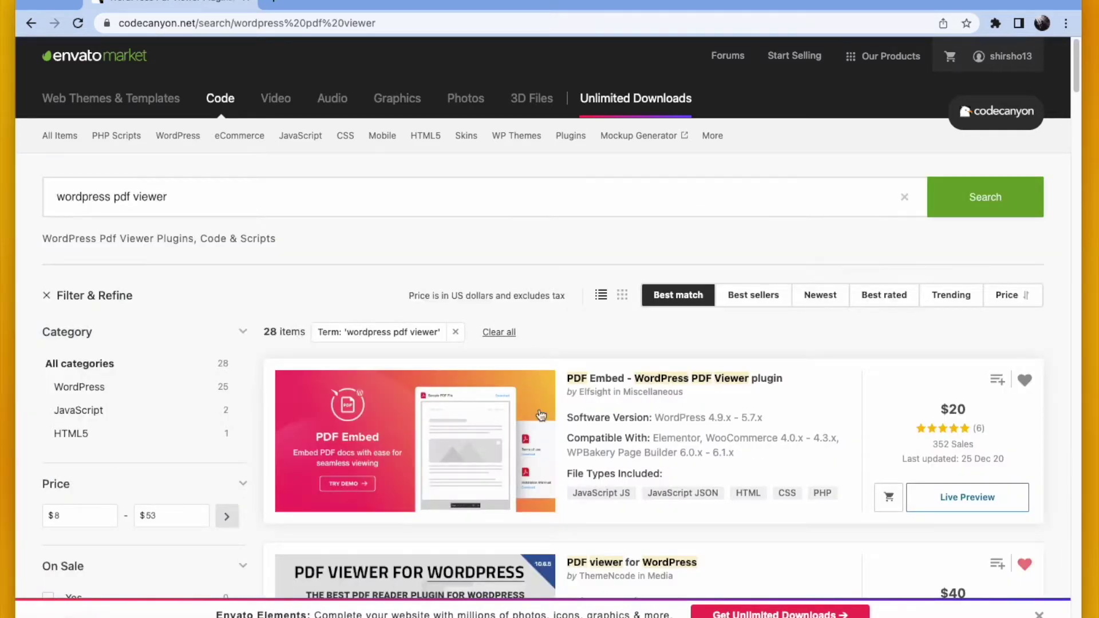
scroll(601, 421, "down", 1)
scroll(602, 420, "down", 3)
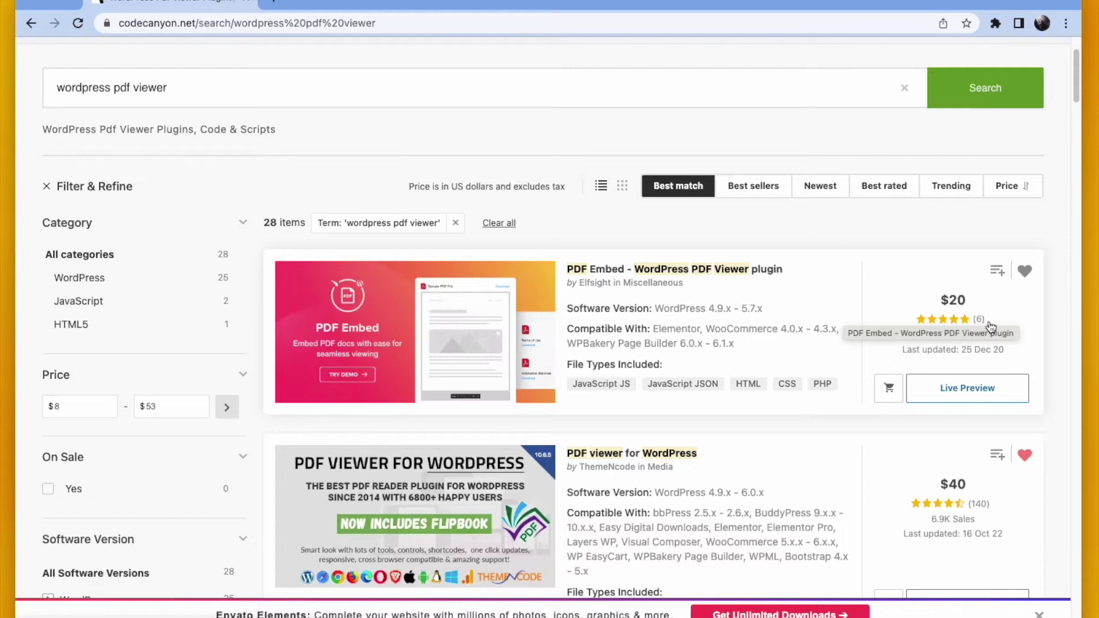
scroll(989, 326, "down", 1)
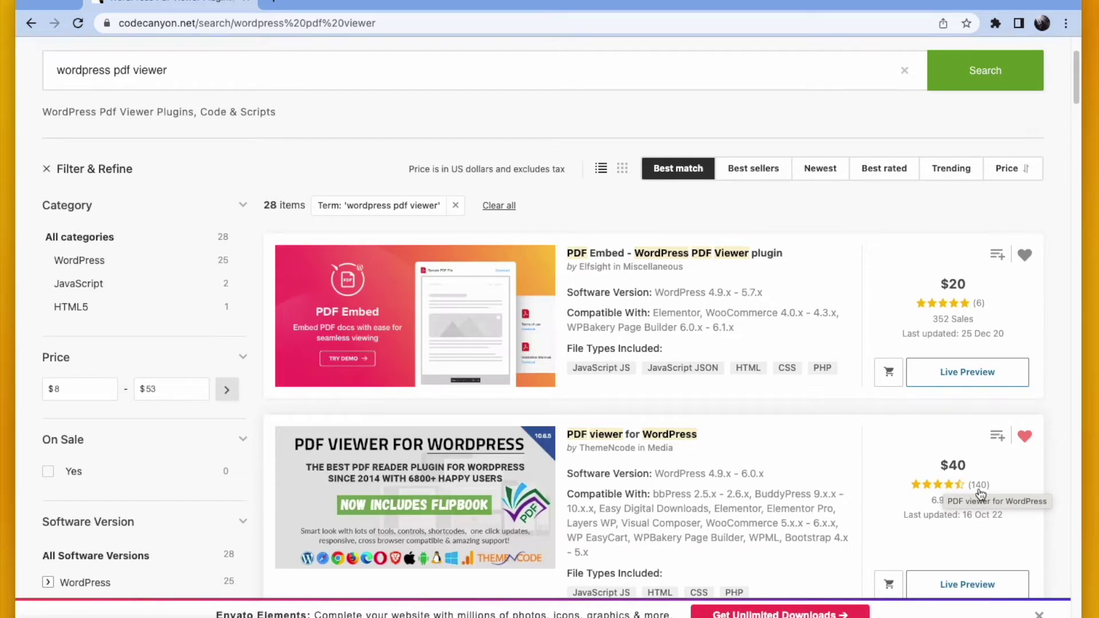
scroll(847, 493, "down", 1)
scroll(847, 491, "down", 3)
scroll(844, 486, "down", 2)
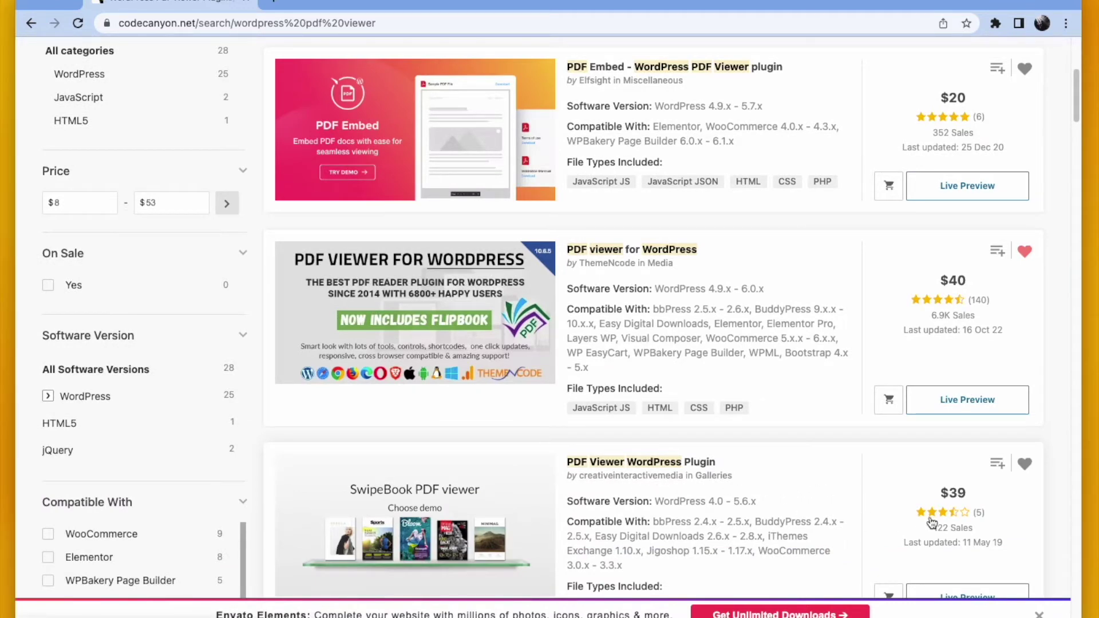
scroll(893, 524, "down", 2)
scroll(850, 519, "down", 1)
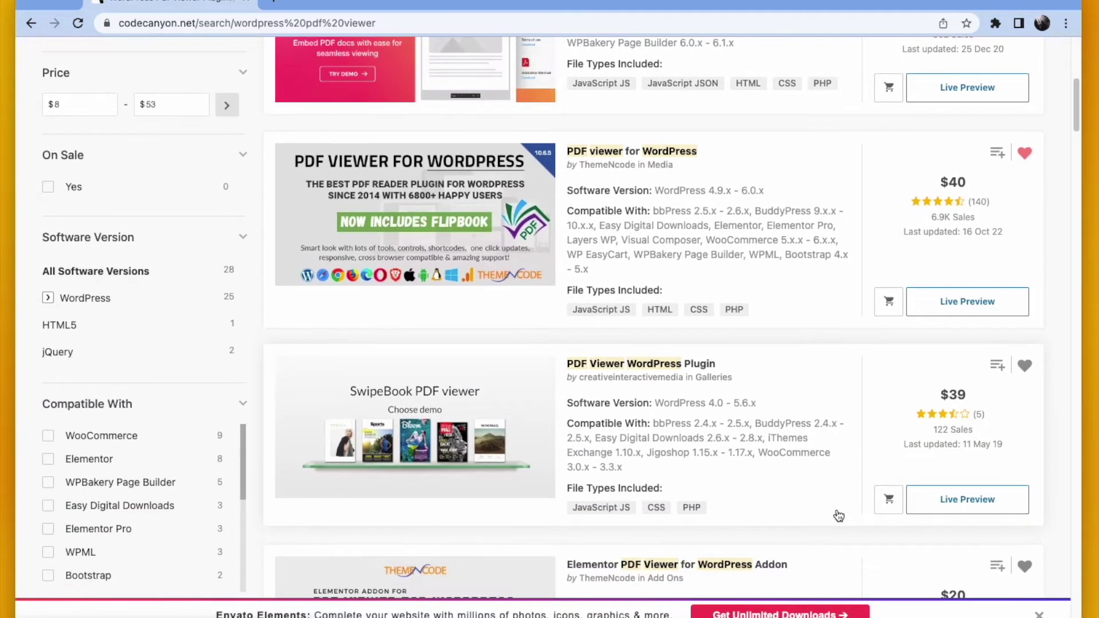
scroll(839, 516, "down", 3)
scroll(840, 516, "down", 2)
scroll(840, 516, "down", 2)
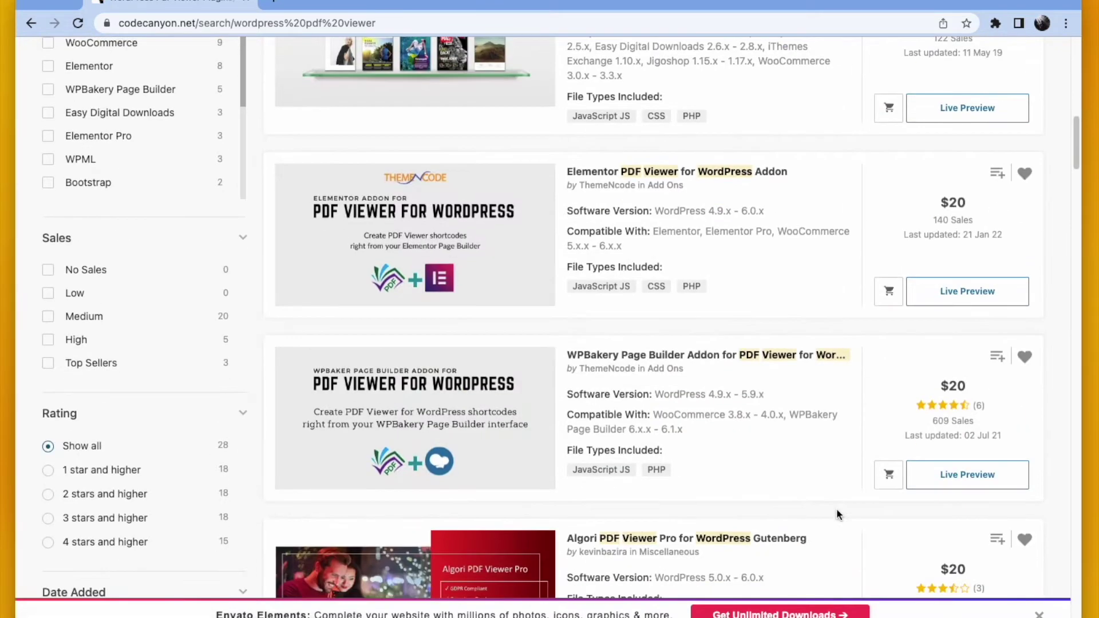
scroll(836, 508, "up", 3)
scroll(836, 508, "up", 3)
scroll(837, 508, "up", 2)
scroll(837, 508, "up", 2)
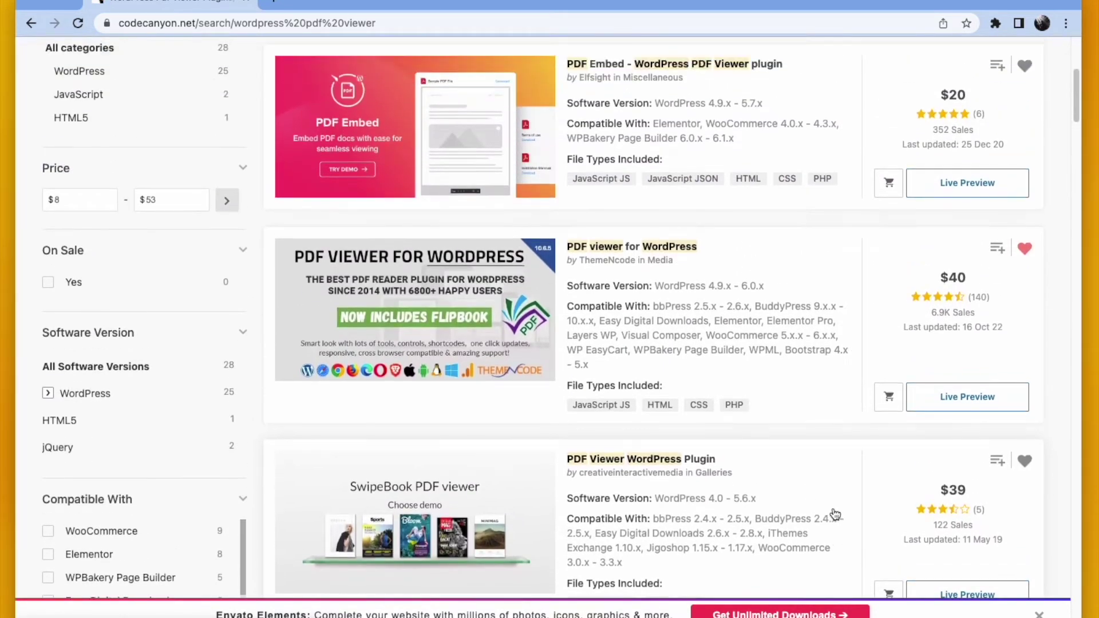
scroll(835, 515, "up", 1)
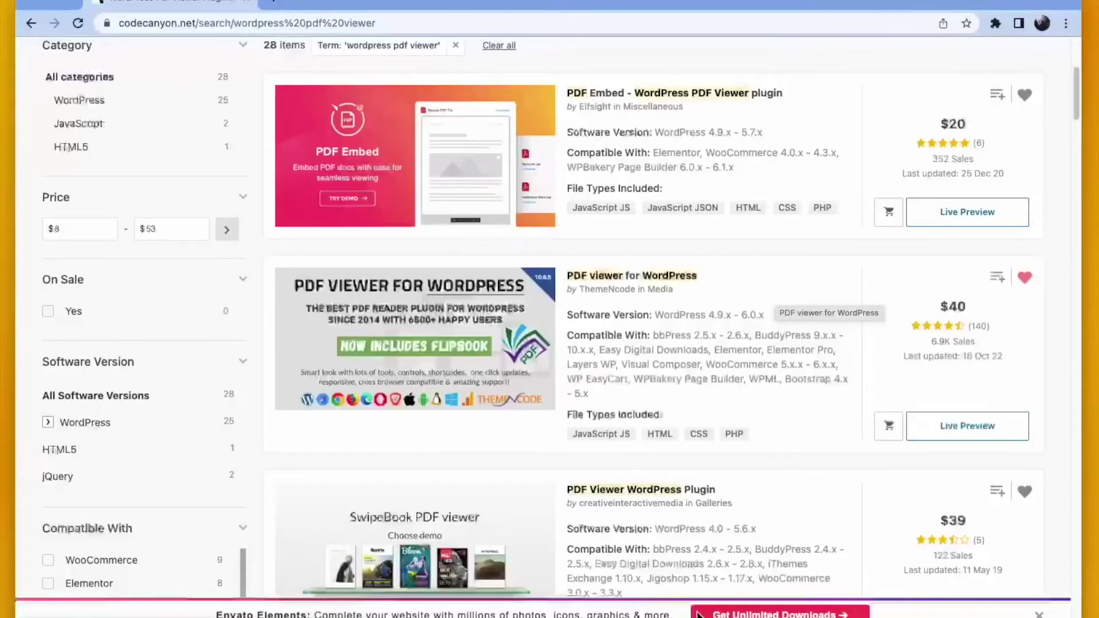
left_click(473, 356)
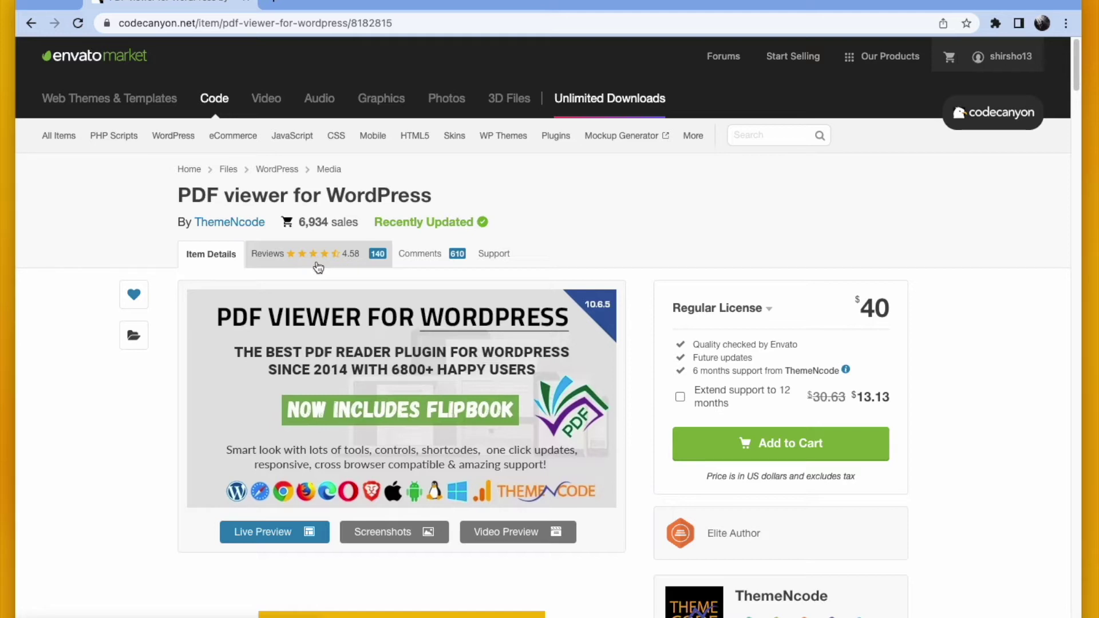
View the plugin's 140 reviews (4.58 stars) and highlight the reviews heading.
key("super+shift+5")
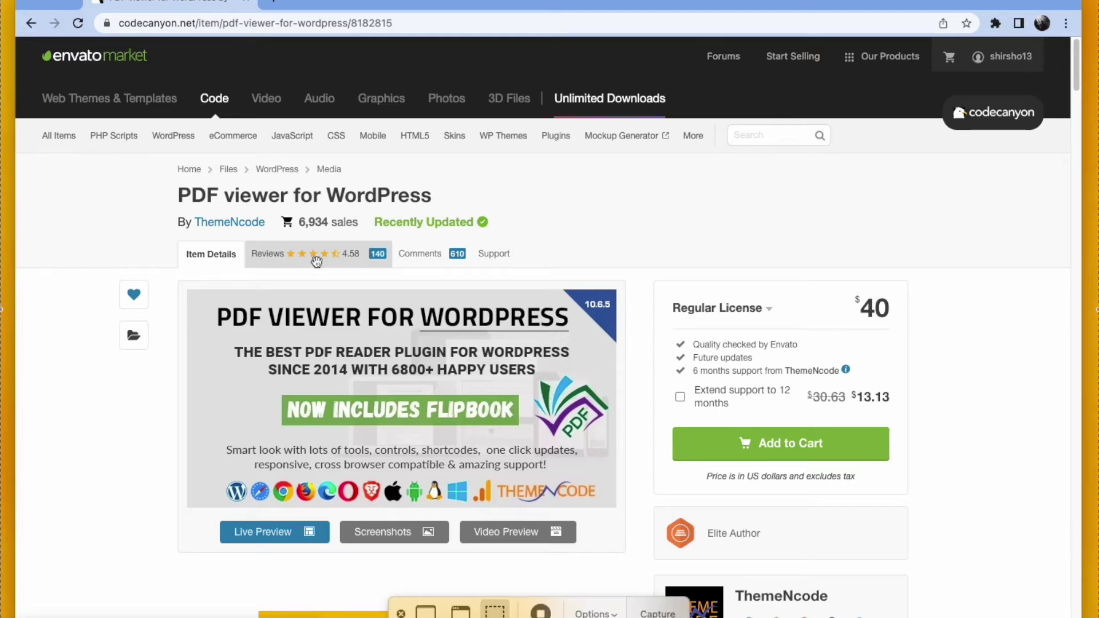
left_click(316, 256)
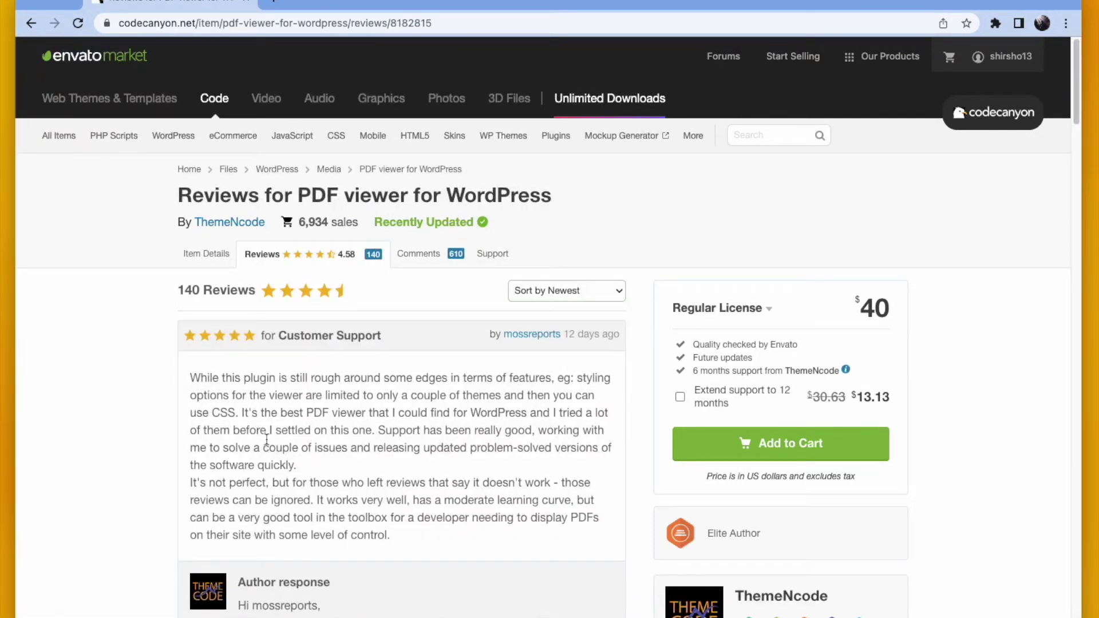
left_click_drag(176, 203, 554, 204)
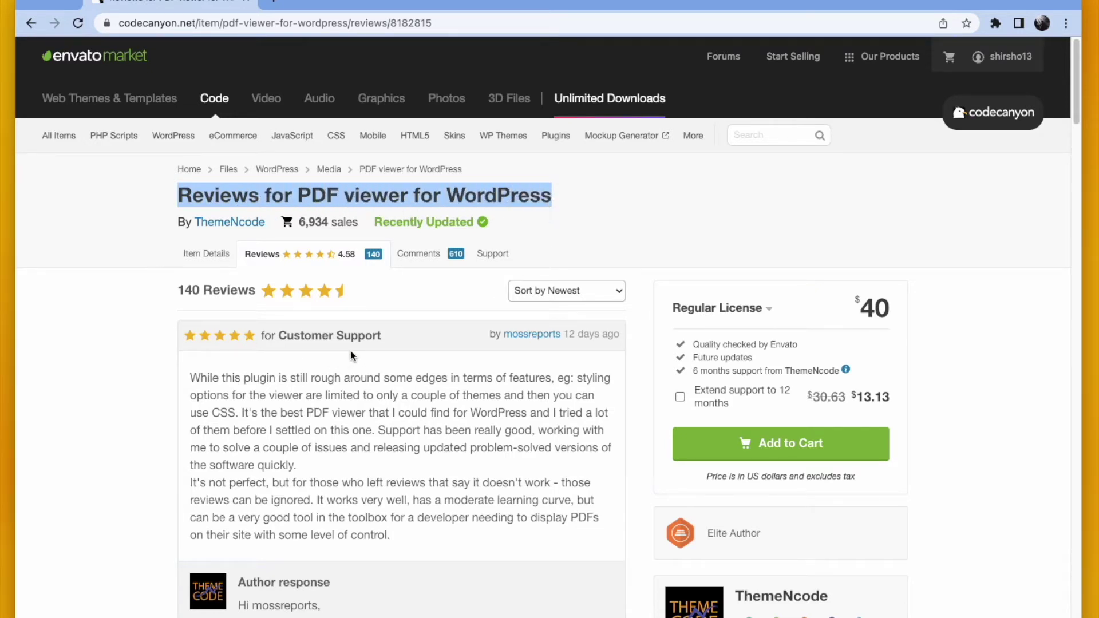
scroll(341, 370, "down", 3)
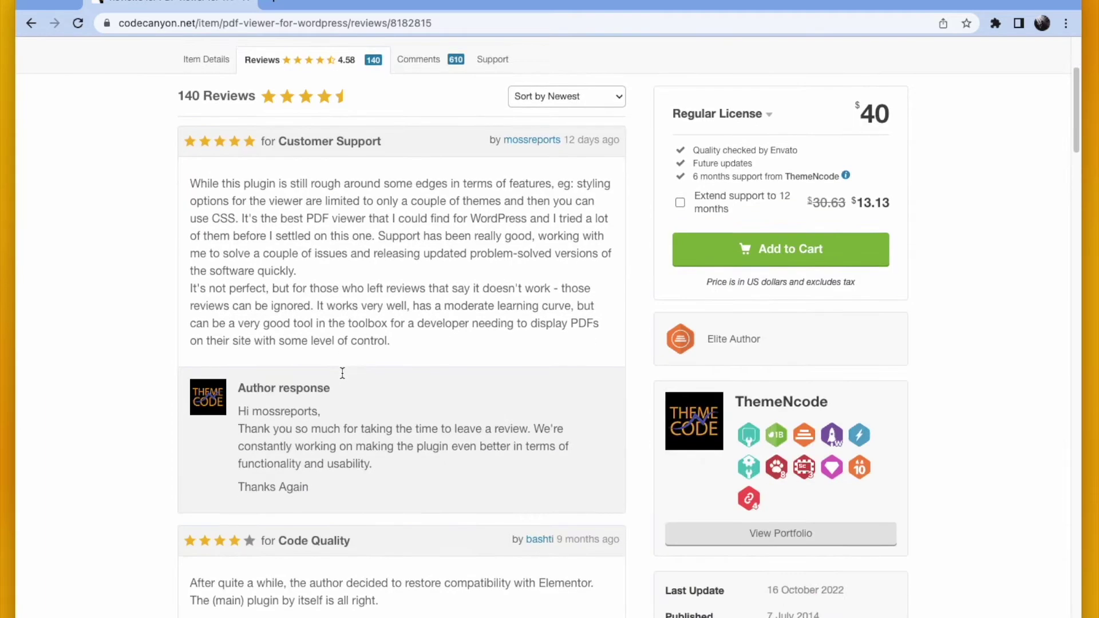
scroll(341, 375, "down", 3)
scroll(343, 374, "down", 2)
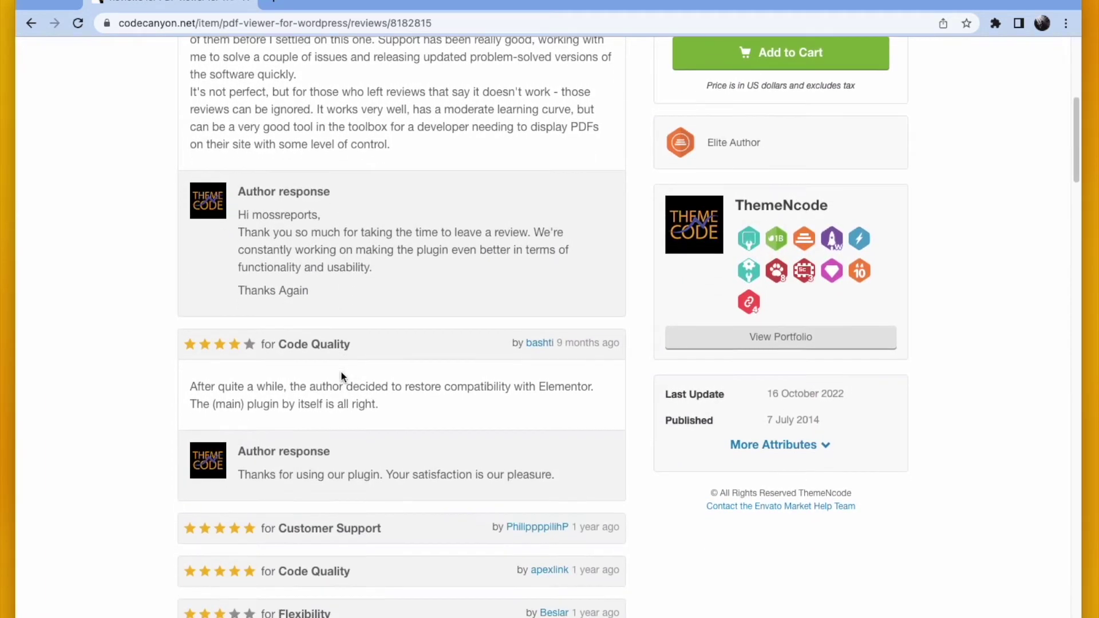
scroll(341, 376, "down", 2)
scroll(341, 377, "down", 1)
scroll(340, 376, "down", 1)
scroll(340, 377, "down", 1)
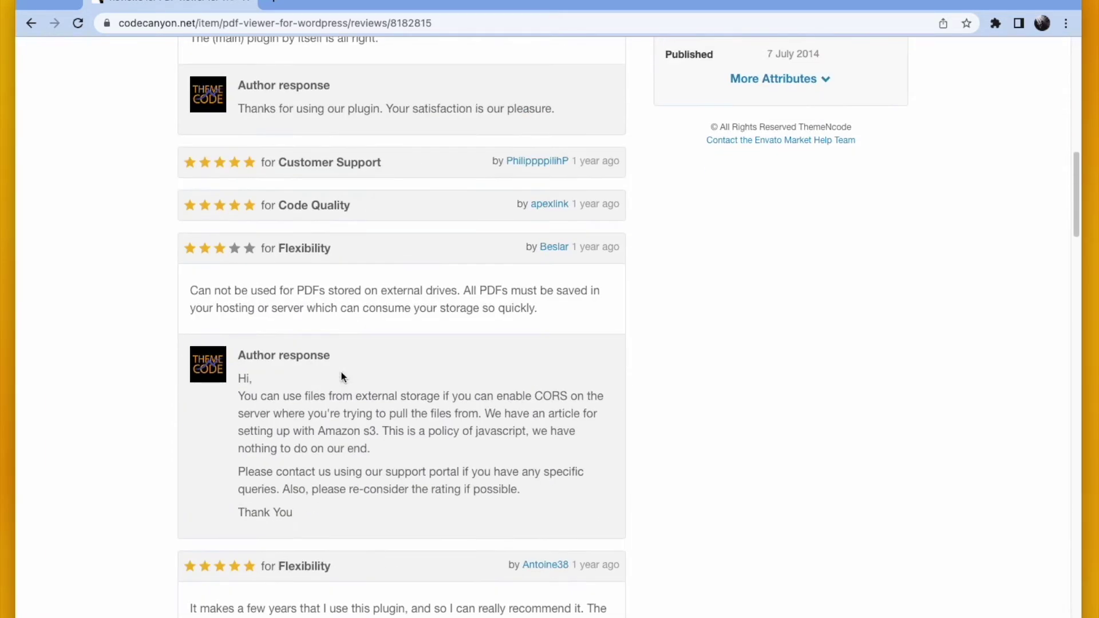
scroll(342, 377, "down", 2)
scroll(342, 377, "down", 2)
scroll(342, 376, "down", 2)
scroll(342, 376, "down", 2)
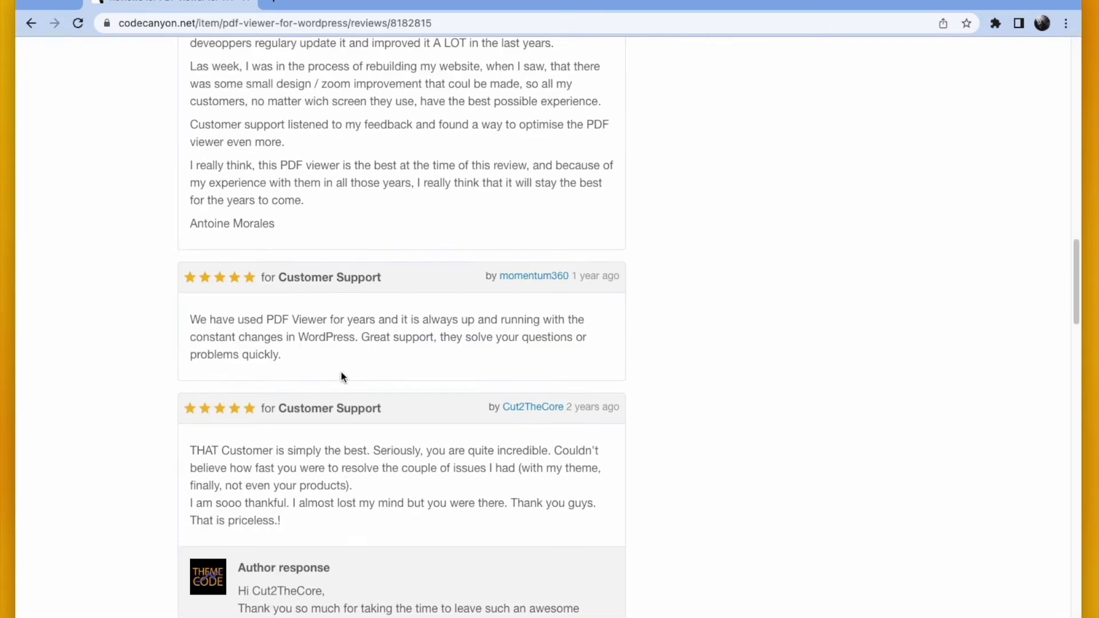
scroll(342, 377, "down", 2)
scroll(341, 377, "down", 1)
scroll(342, 376, "down", 2)
scroll(342, 377, "down", 2)
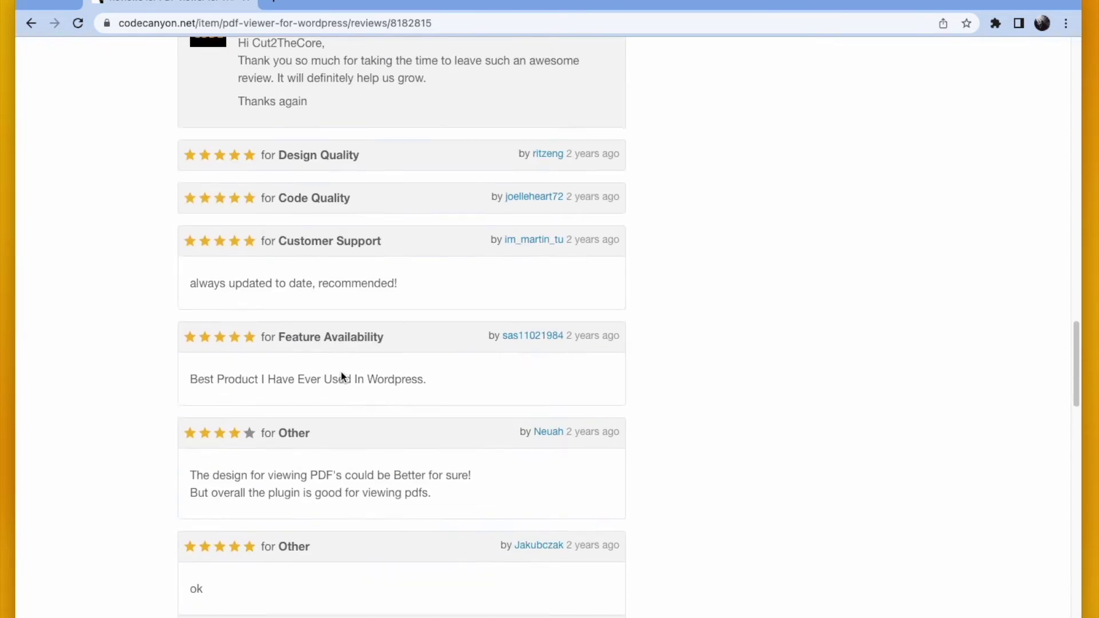
scroll(340, 376, "down", 2)
scroll(342, 377, "down", 2)
scroll(340, 377, "down", 1)
scroll(342, 376, "down", 1)
scroll(341, 376, "down", 1)
scroll(340, 377, "down", 1)
scroll(342, 376, "down", 2)
scroll(341, 376, "down", 1)
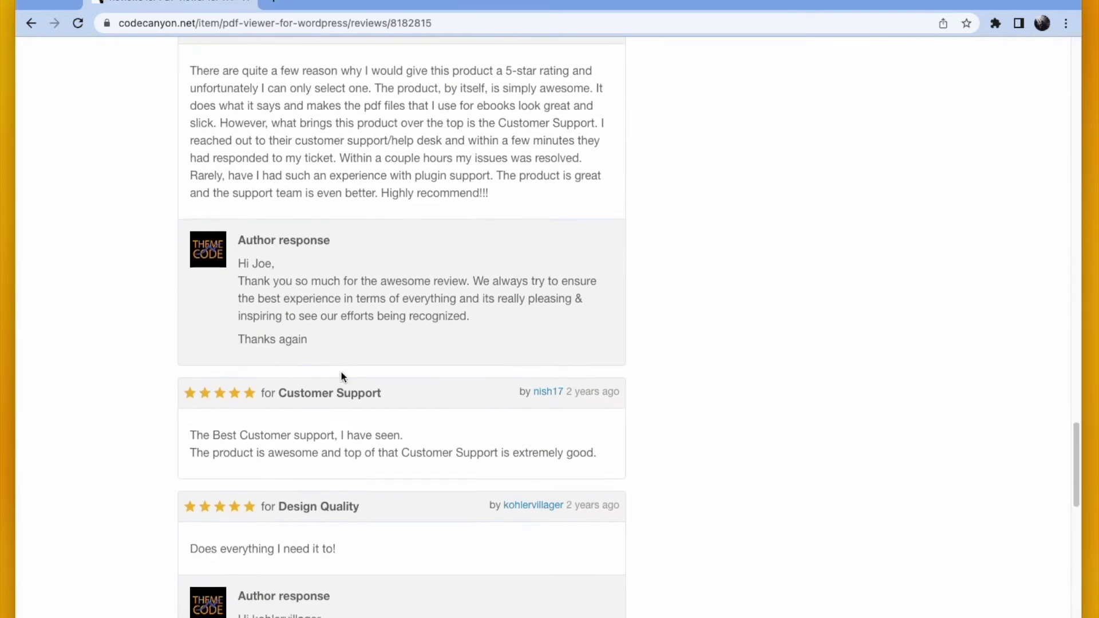
scroll(341, 376, "down", 1)
scroll(341, 377, "up", 3)
scroll(341, 376, "up", 3)
scroll(342, 376, "up", 2)
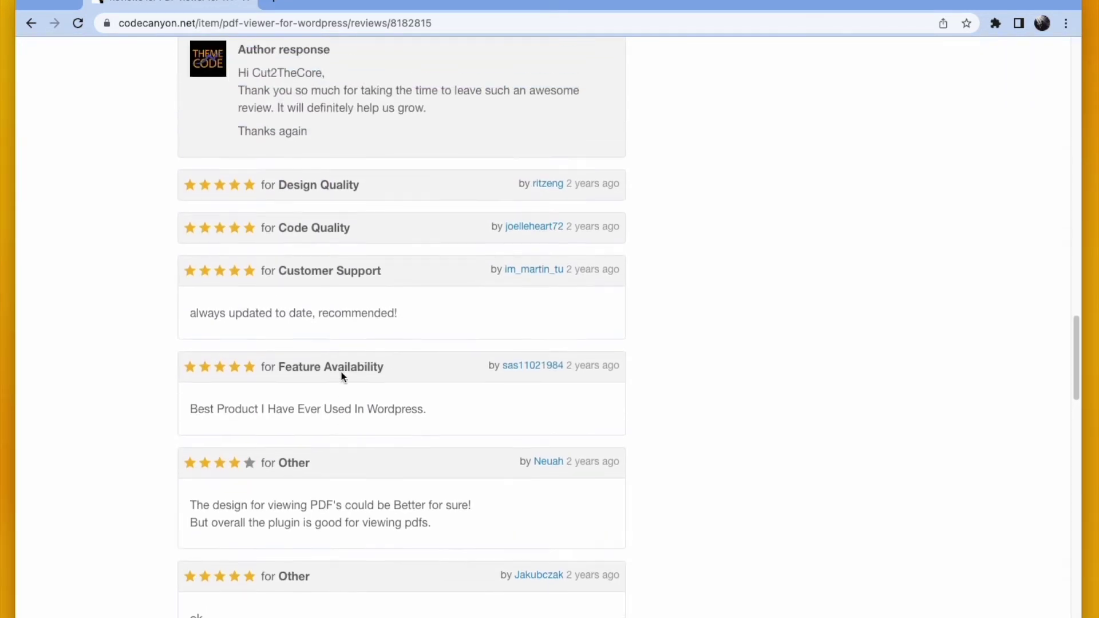
scroll(340, 376, "up", 2)
scroll(341, 376, "up", 3)
scroll(341, 376, "up", 3)
scroll(340, 376, "up", 2)
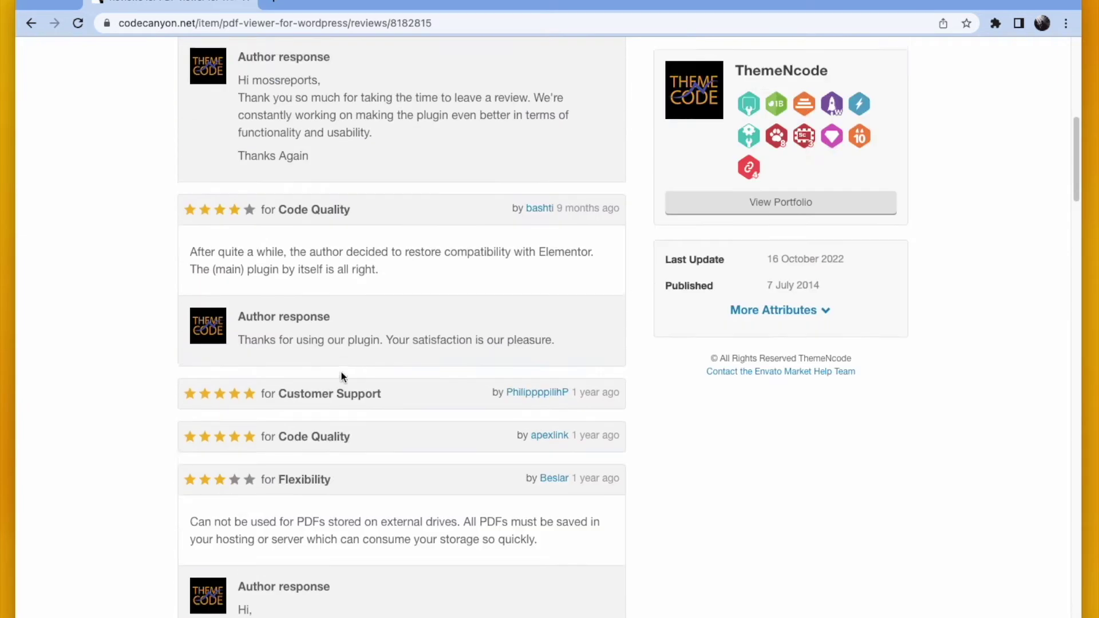
scroll(341, 376, "up", 3)
scroll(341, 377, "up", 3)
scroll(341, 376, "up", 1)
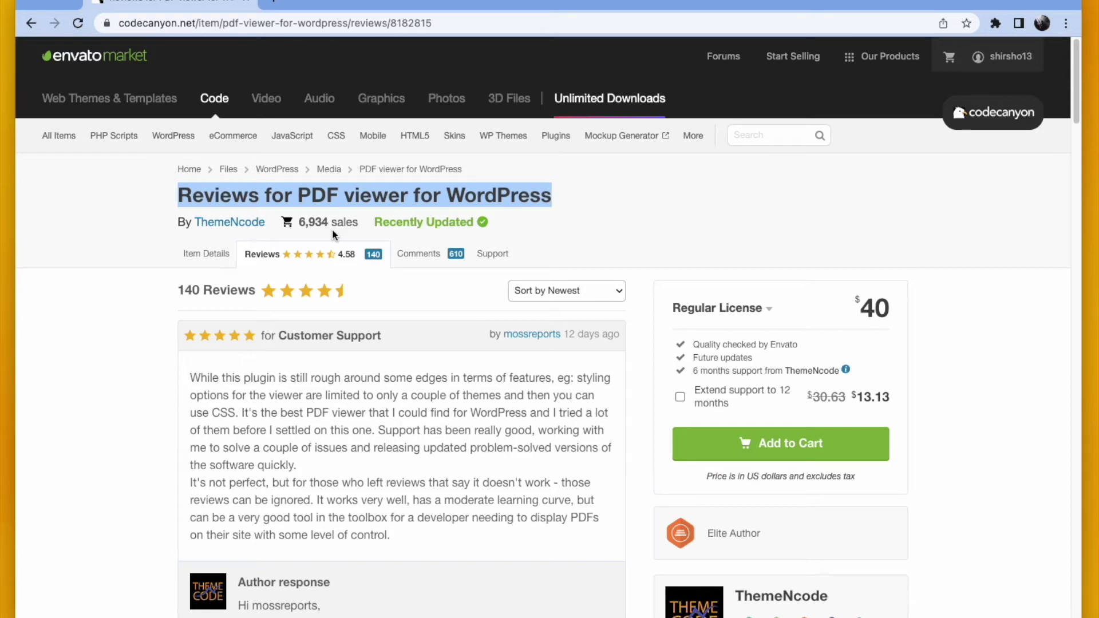
Clear the title highlight and return to the PDF viewer for WordPress item details.
left_click(334, 235)
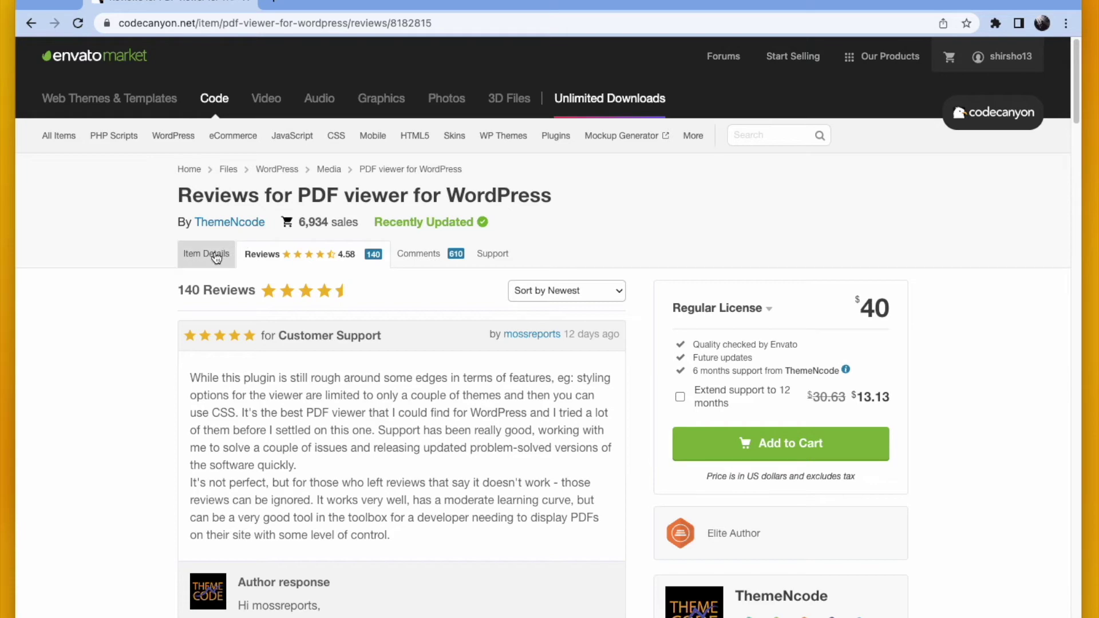
left_click(210, 254)
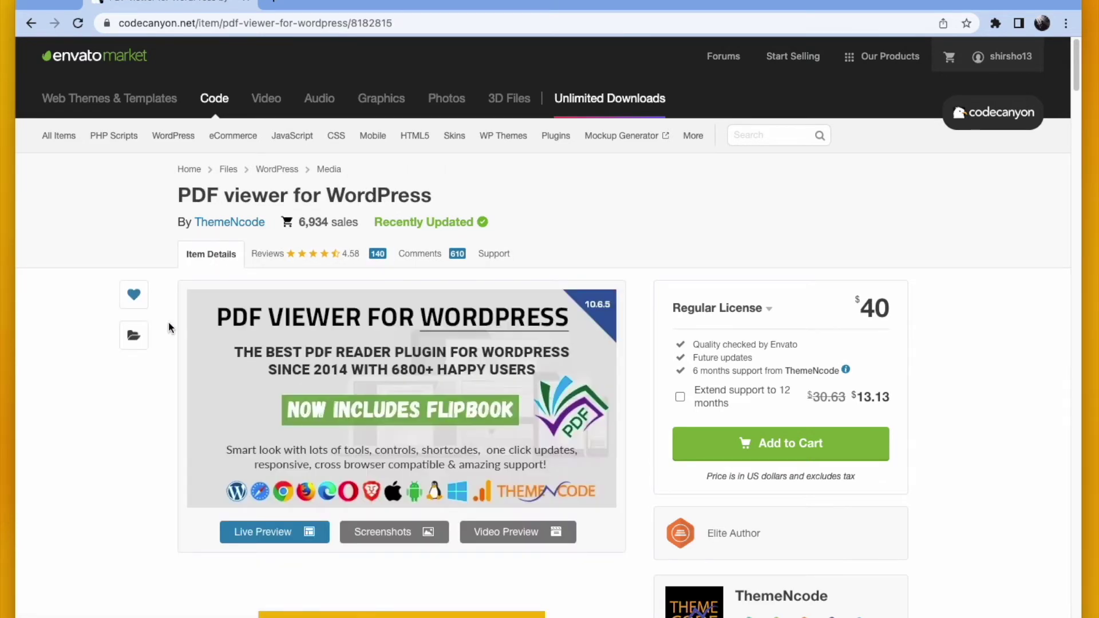
scroll(151, 340, "down", 3)
scroll(151, 348, "down", 3)
scroll(151, 348, "down", 3)
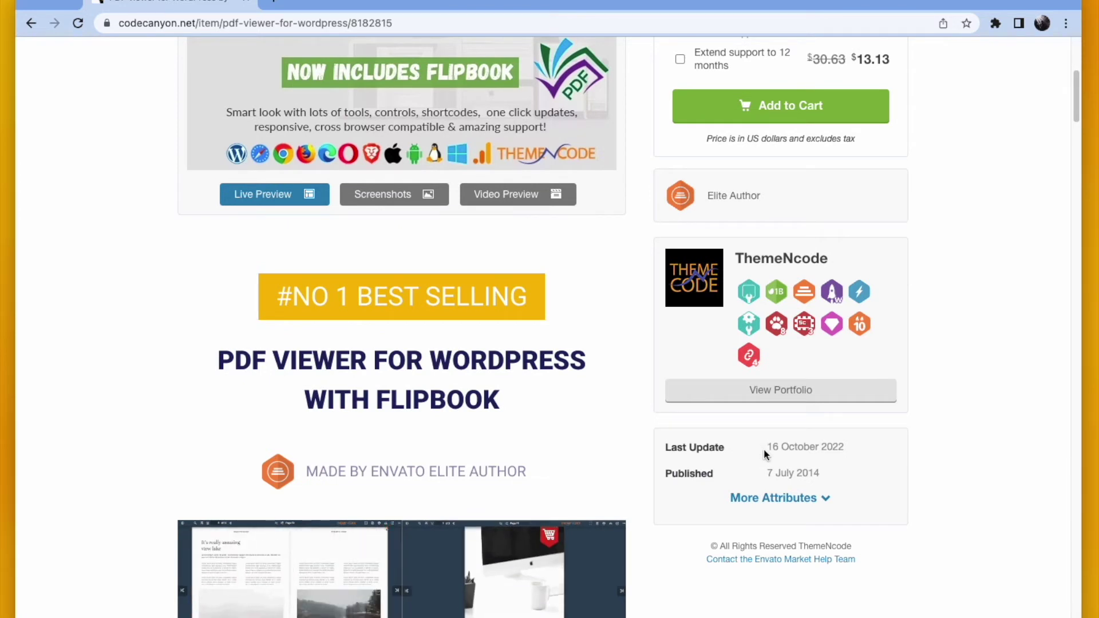
left_click_drag(766, 449, 840, 450)
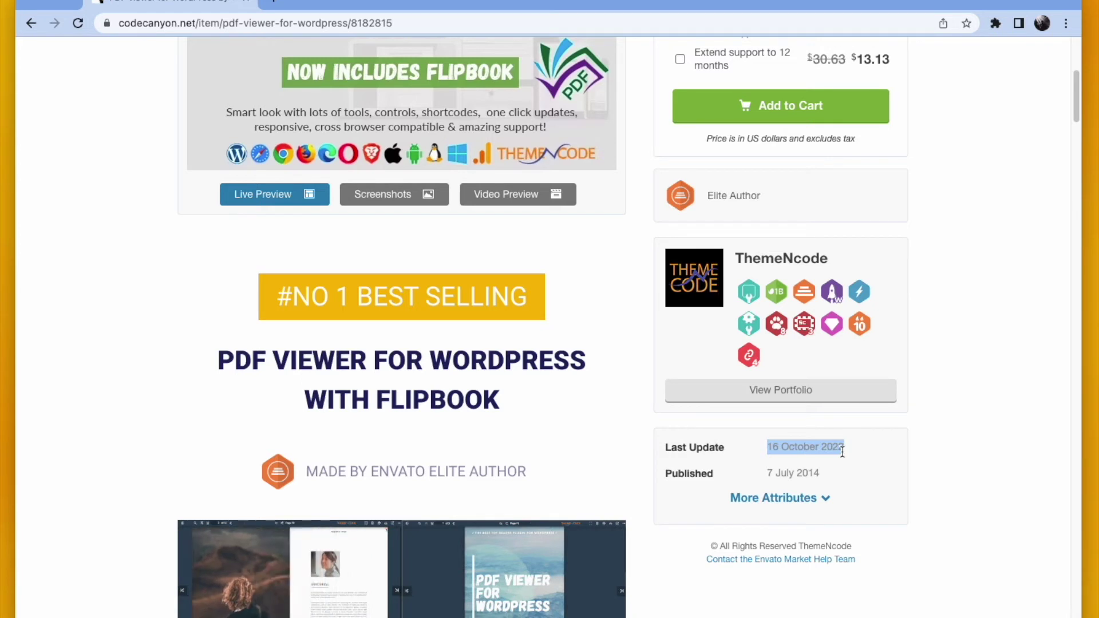
left_click(841, 452)
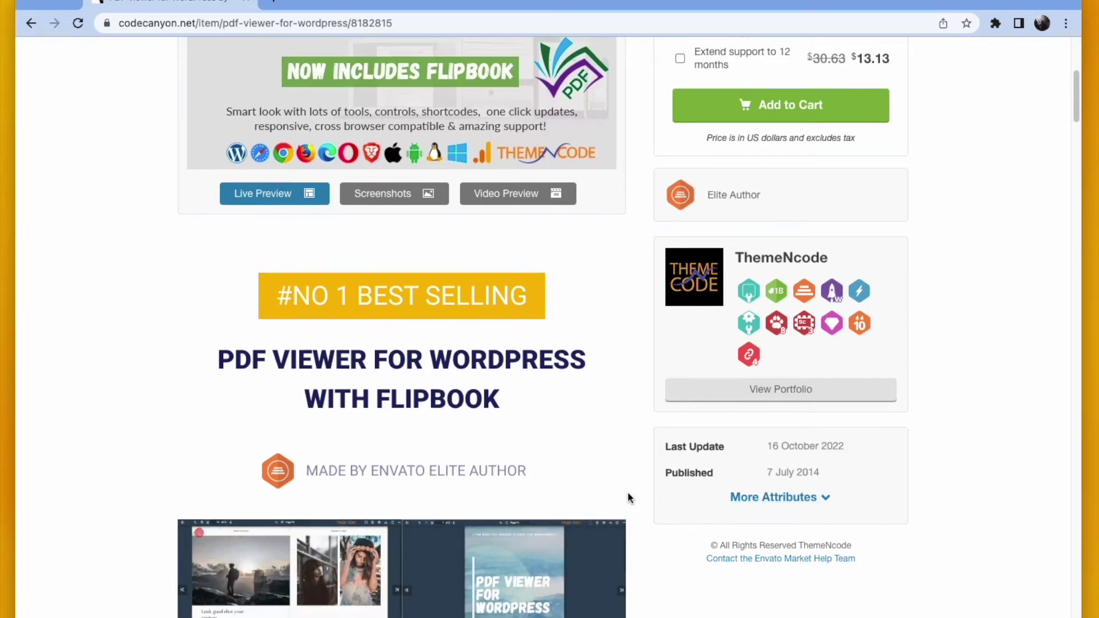
scroll(628, 491, "down", 2)
scroll(628, 491, "down", 5)
scroll(628, 492, "down", 5)
scroll(628, 491, "down", 5)
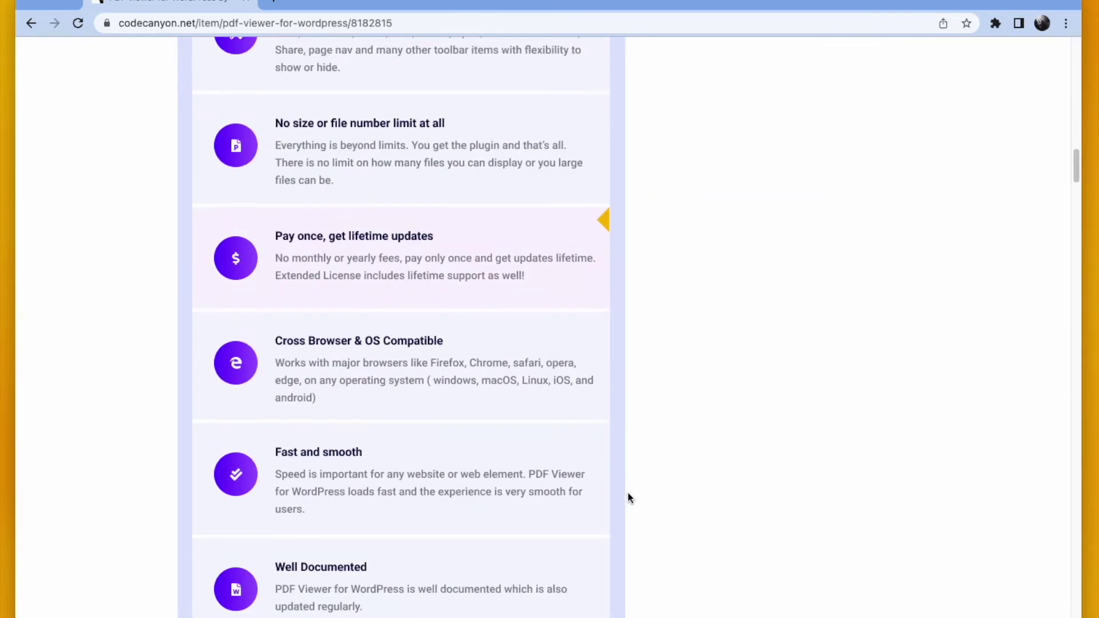
scroll(628, 491, "down", 4)
scroll(628, 491, "down", 5)
scroll(629, 491, "down", 6)
scroll(628, 492, "down", 4)
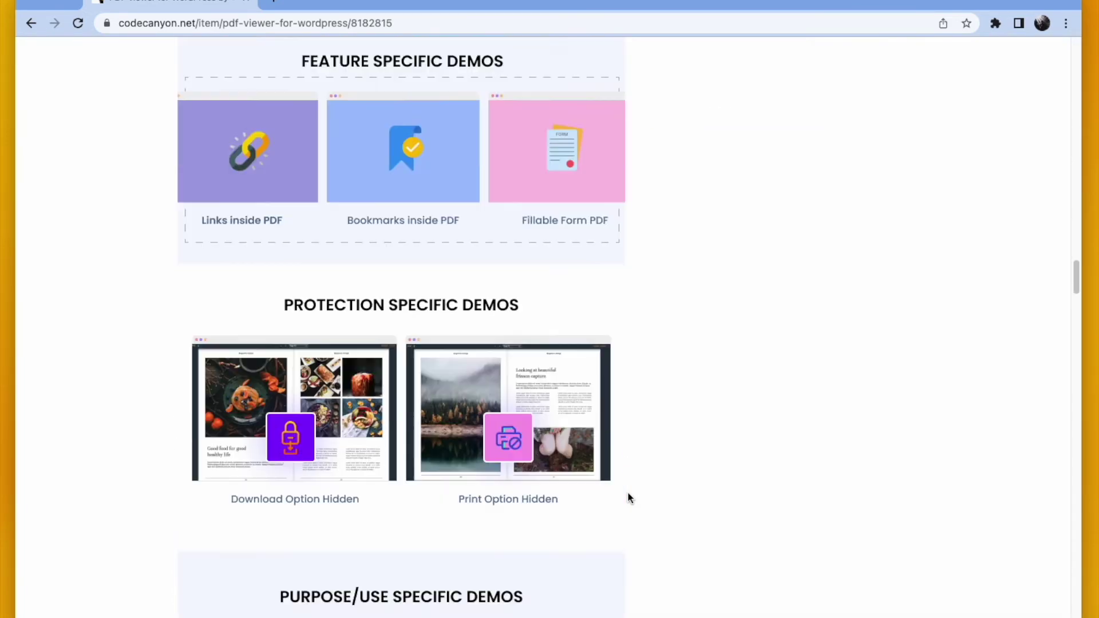
scroll(628, 492, "down", 4)
scroll(628, 492, "down", 5)
scroll(628, 491, "down", 5)
scroll(628, 491, "down", 6)
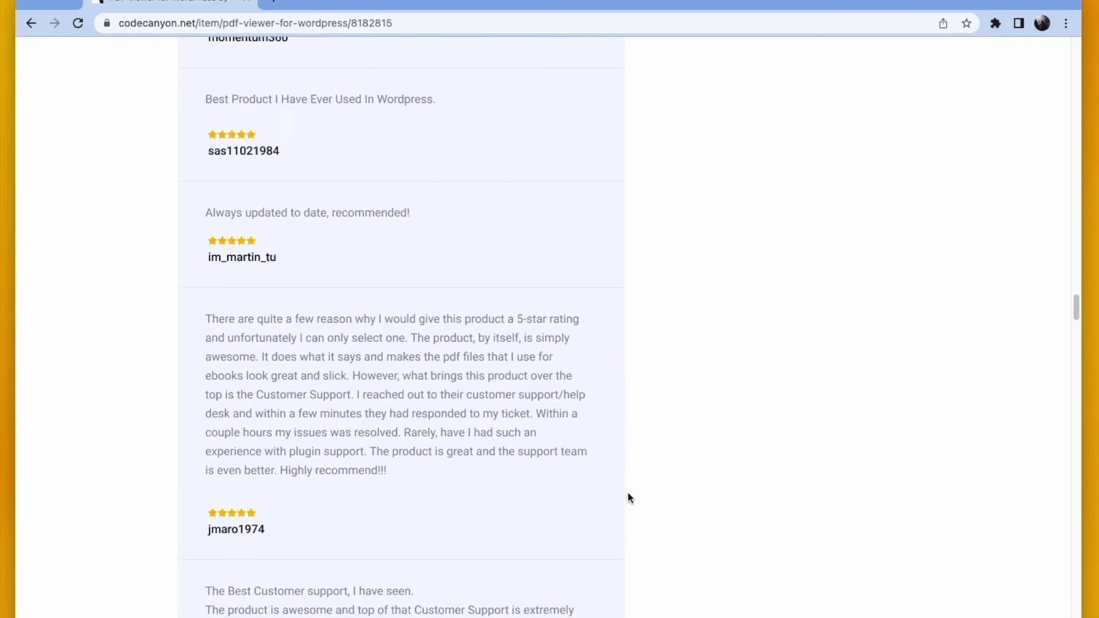
scroll(628, 491, "down", 5)
scroll(627, 497, "down", 6)
scroll(627, 497, "down", 6)
scroll(628, 497, "down", 5)
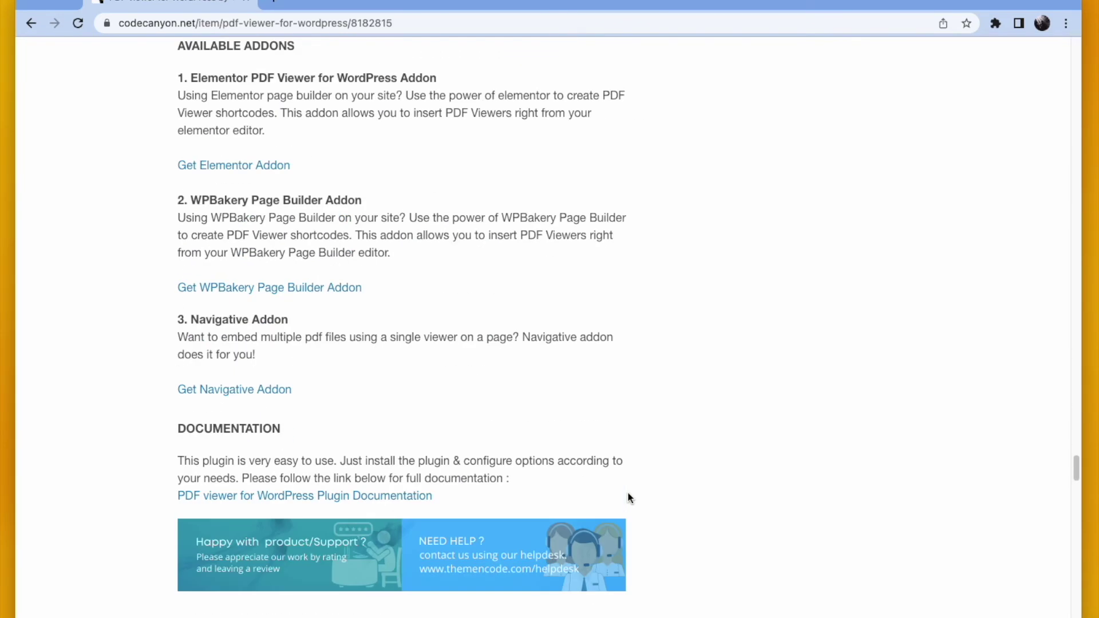
scroll(628, 498, "up", 2)
scroll(628, 497, "up", 4)
scroll(627, 498, "up", 1)
scroll(628, 497, "down", 4)
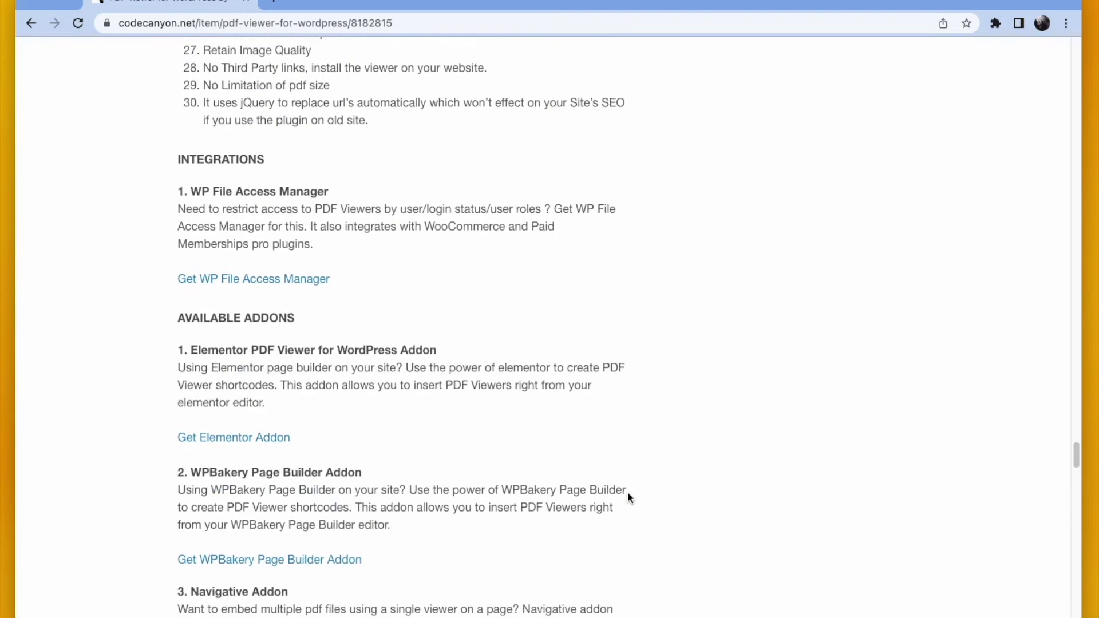
scroll(628, 497, "down", 10)
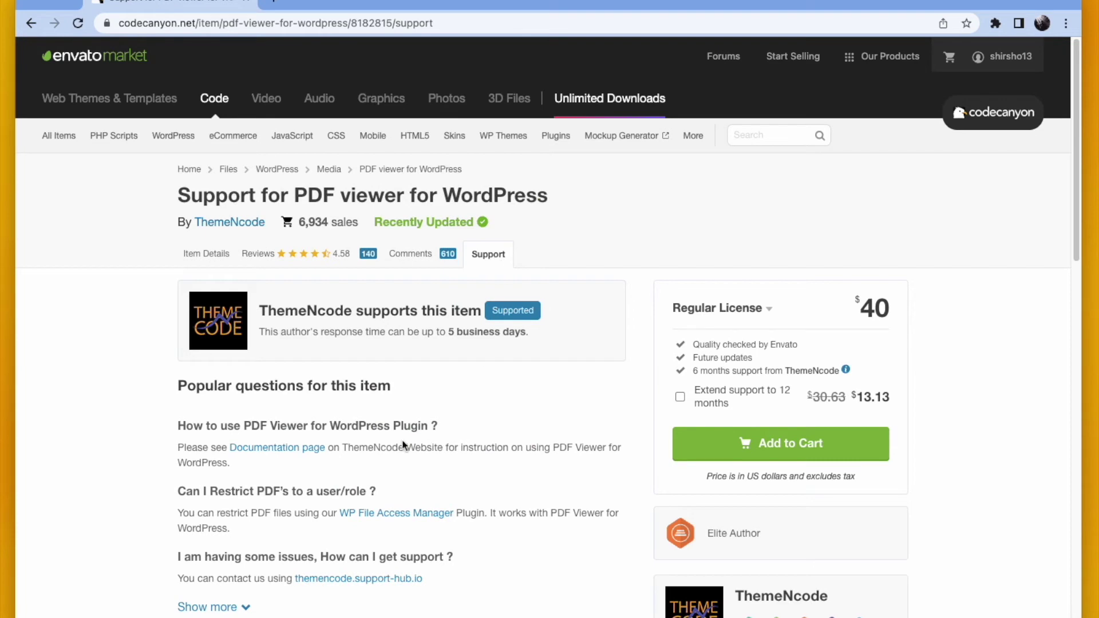
Open the plugin's 'Documentation page' link in a new tab.
right_click(277, 447)
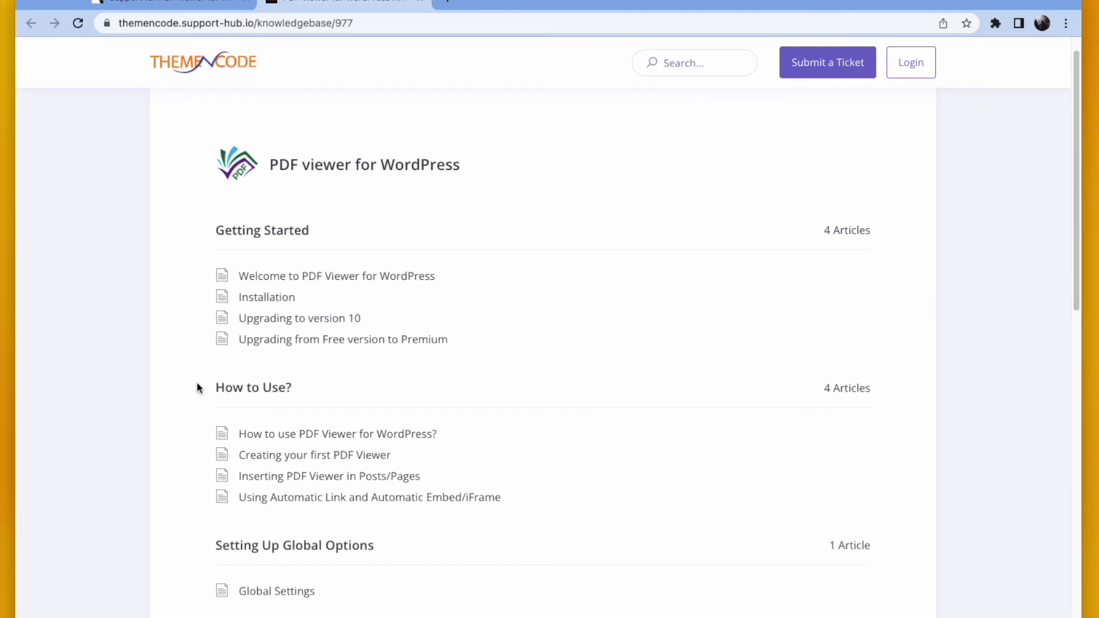
scroll(217, 397, "down", 1)
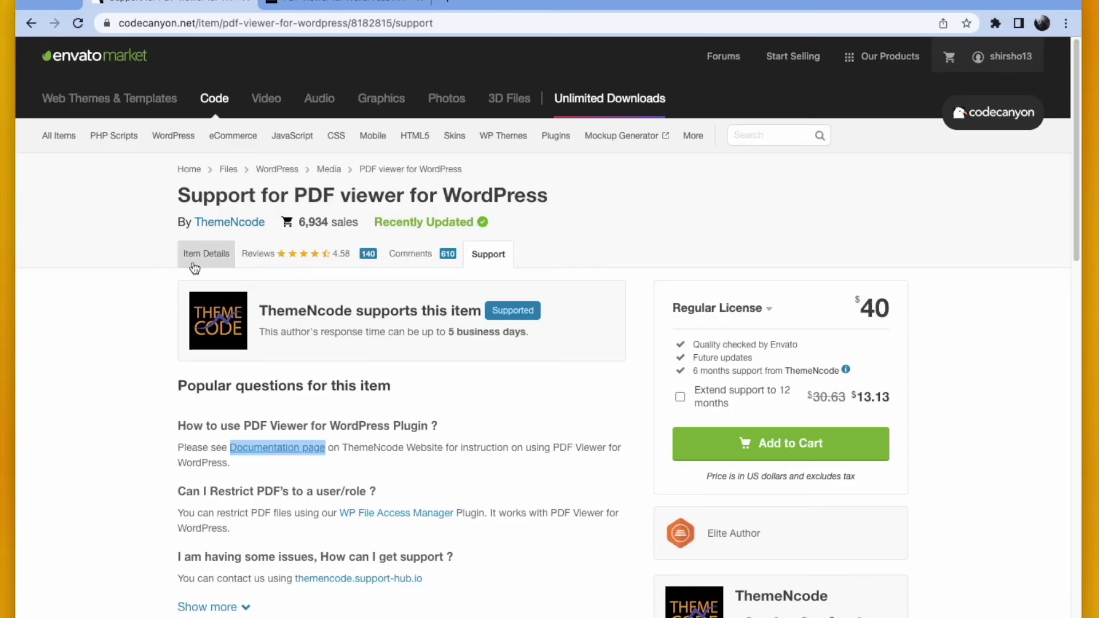
Return to the CodeCanyon item details page for PDF viewer for WordPress.
left_click(205, 254)
scroll(91, 313, "down", 3)
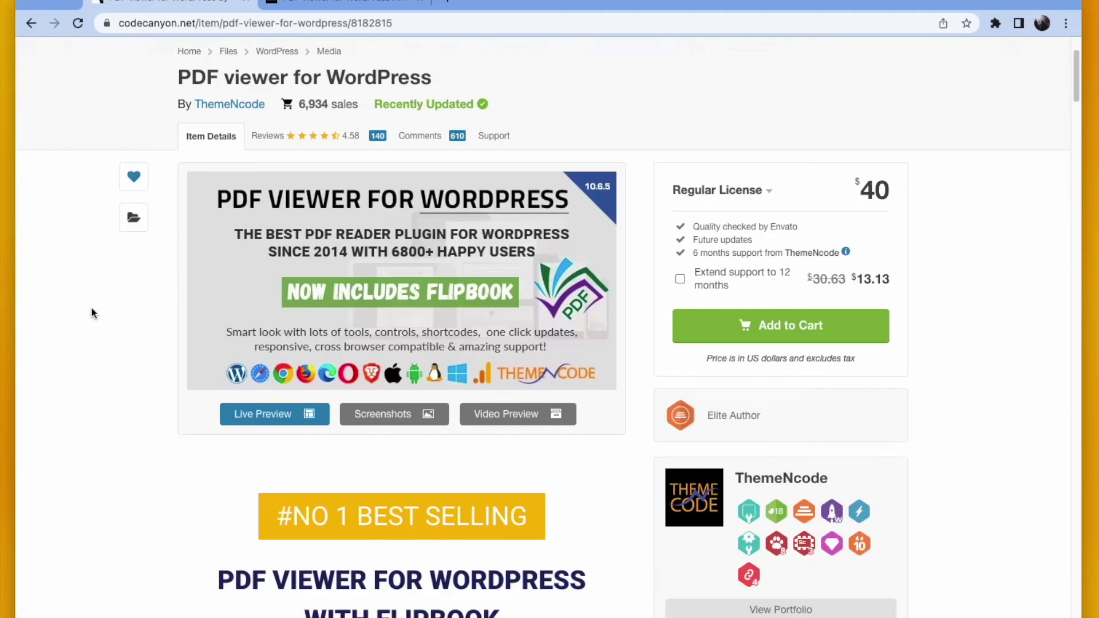
scroll(93, 313, "down", 4)
scroll(92, 313, "down", 2)
scroll(93, 312, "down", 4)
scroll(93, 312, "down", 5)
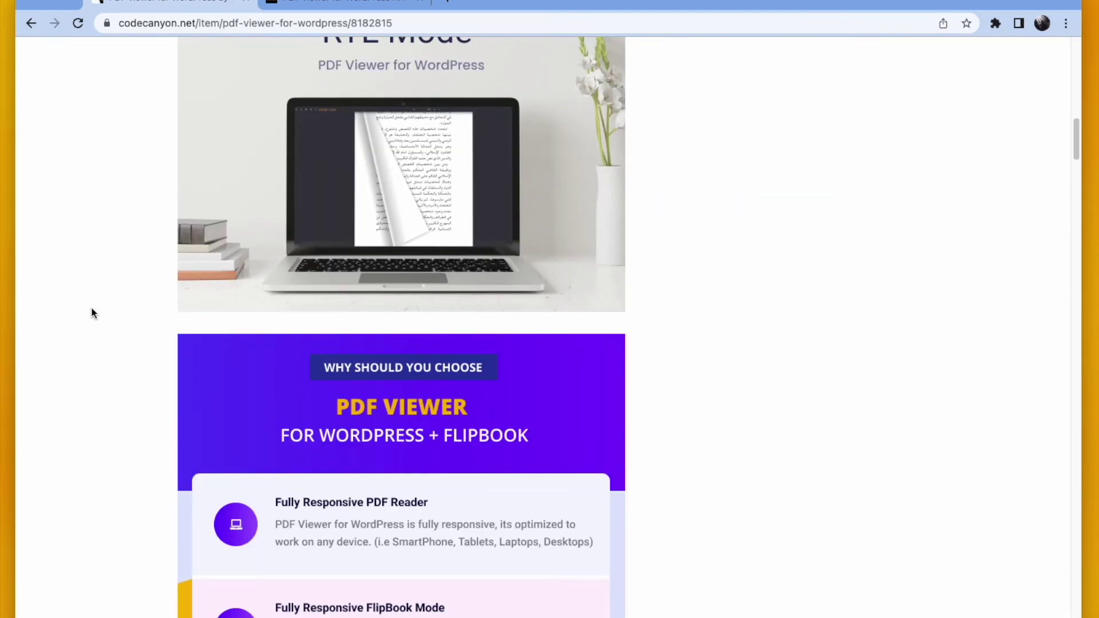
scroll(93, 312, "down", 3)
scroll(92, 314, "down", 2)
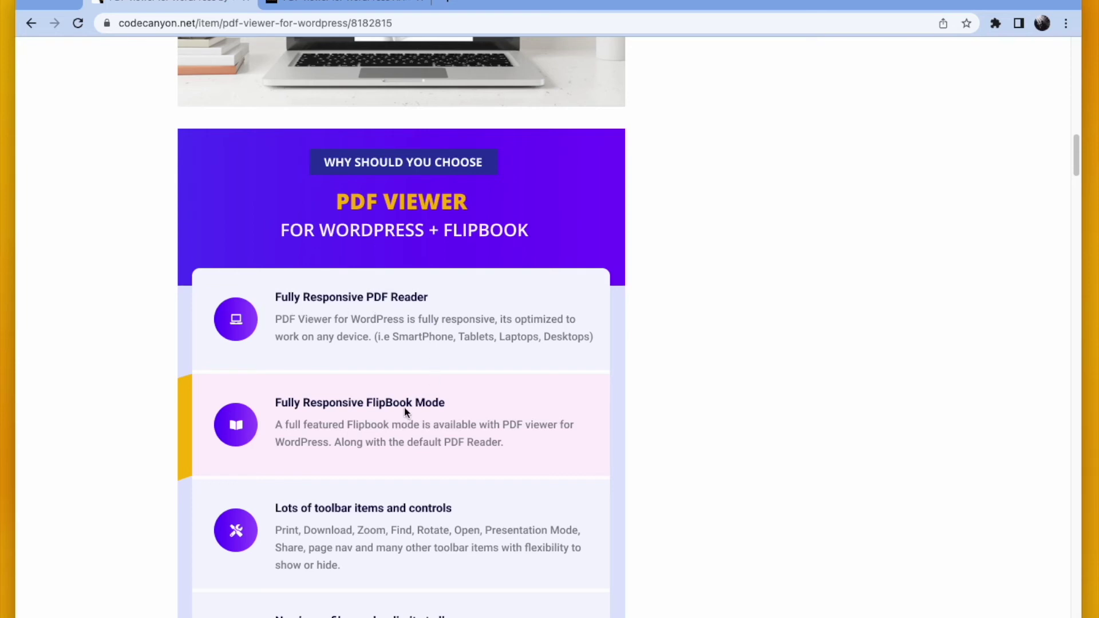
scroll(406, 411, "down", 2)
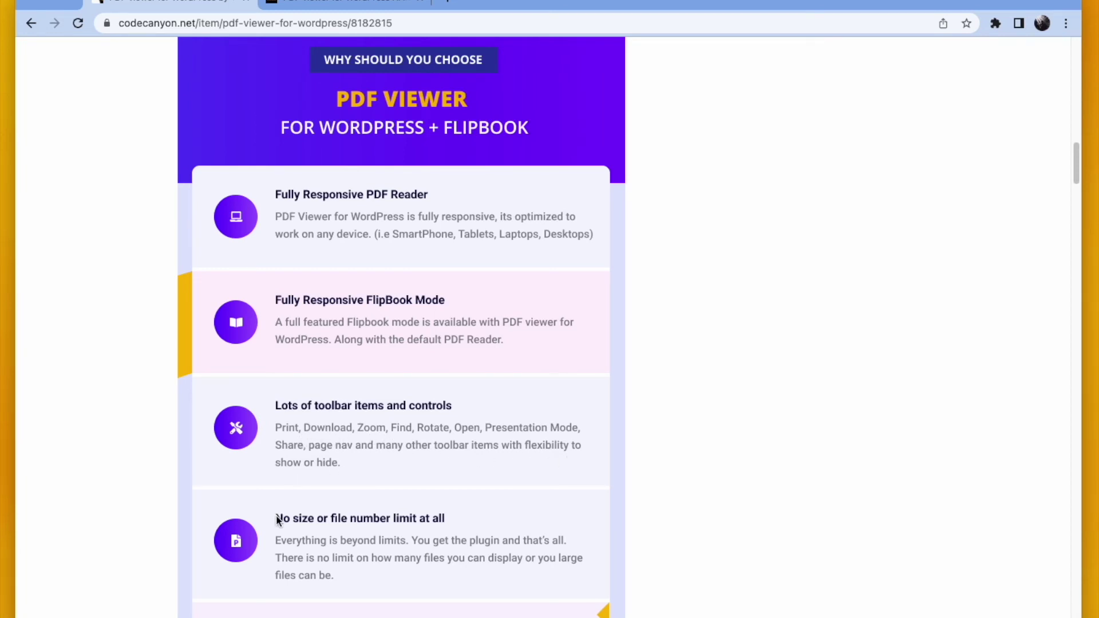
scroll(284, 532, "down", 1)
scroll(290, 546, "down", 1)
scroll(289, 545, "down", 2)
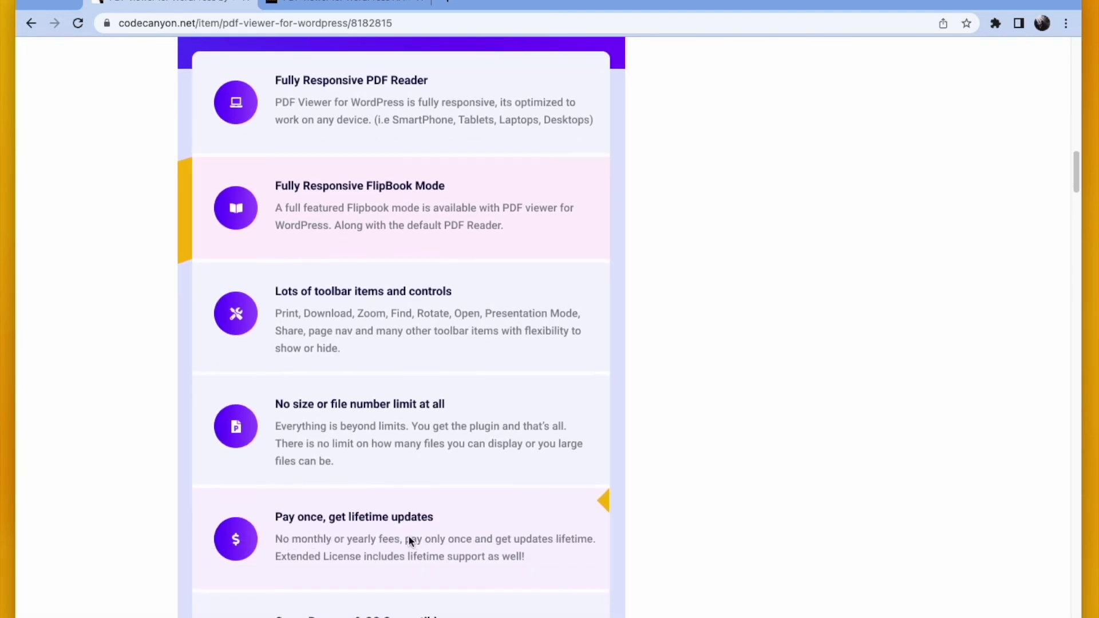
scroll(409, 537, "down", 2)
scroll(409, 537, "down", 1)
scroll(409, 537, "down", 1)
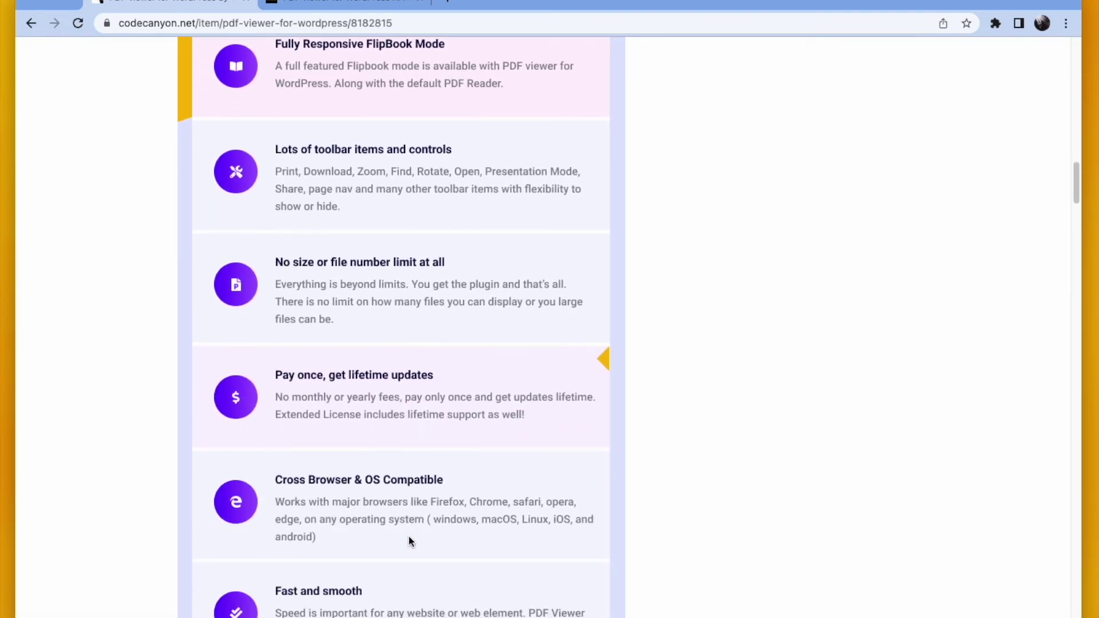
scroll(410, 536, "down", 1)
scroll(402, 532, "down", 1)
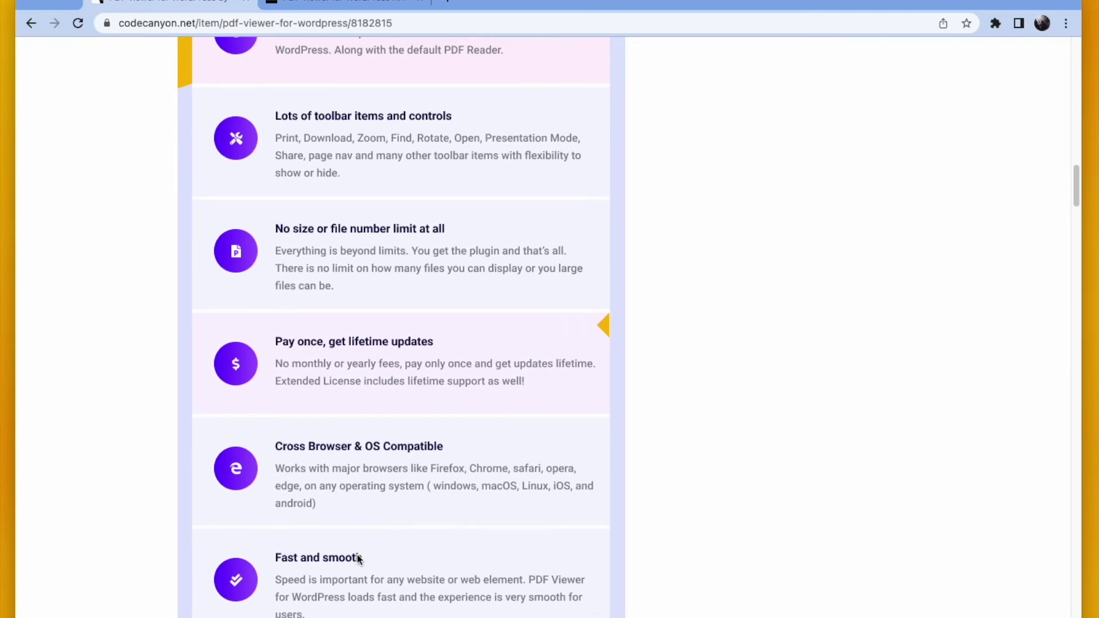
scroll(358, 559, "down", 1)
scroll(352, 560, "down", 2)
scroll(351, 560, "down", 1)
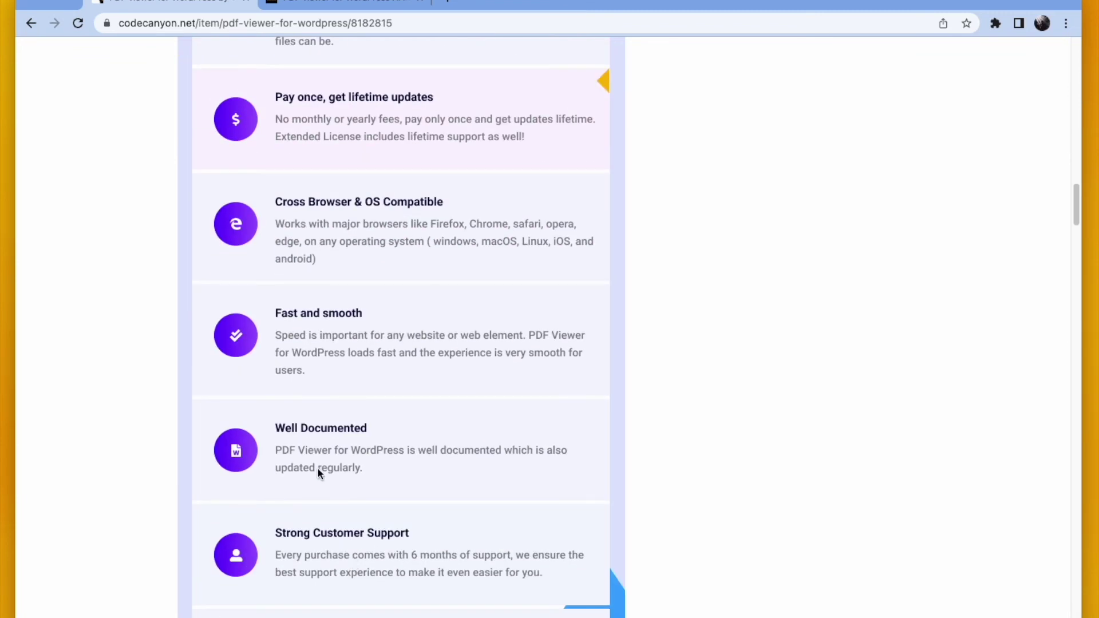
scroll(319, 471, "down", 1)
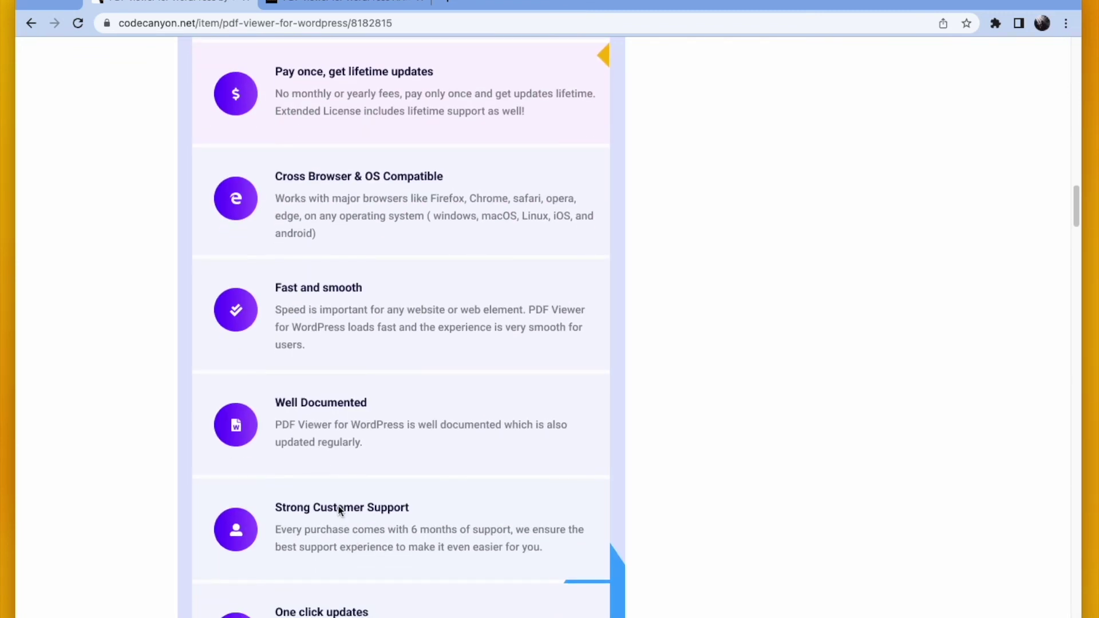
scroll(338, 510, "down", 3)
scroll(337, 511, "down", 2)
scroll(338, 511, "up", 6)
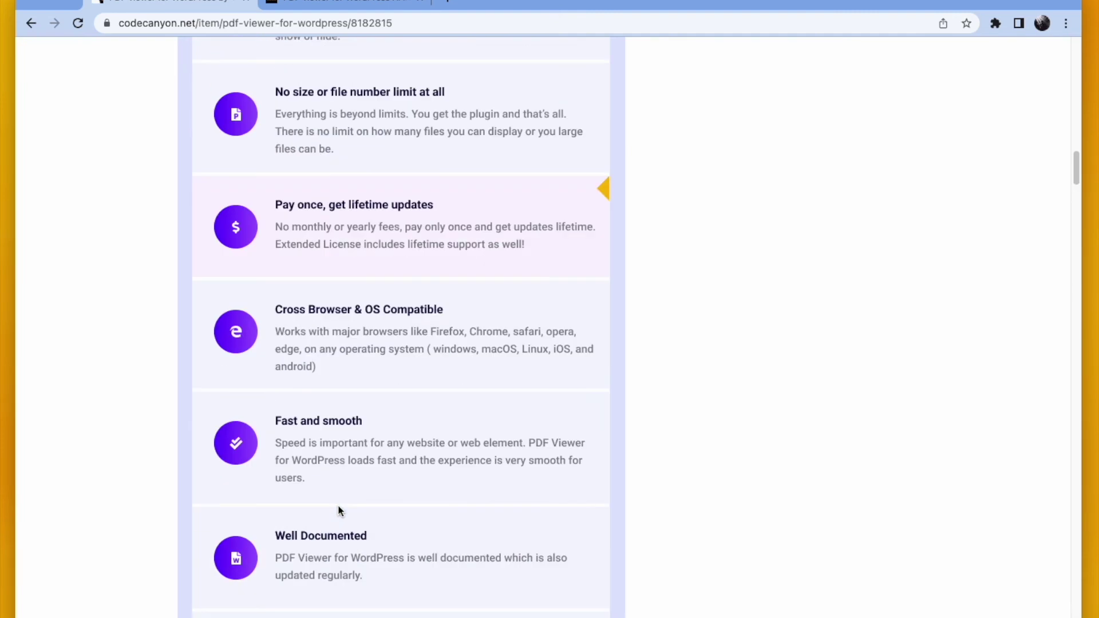
scroll(338, 511, "up", 8)
scroll(258, 482, "up", 3)
scroll(185, 466, "up", 3)
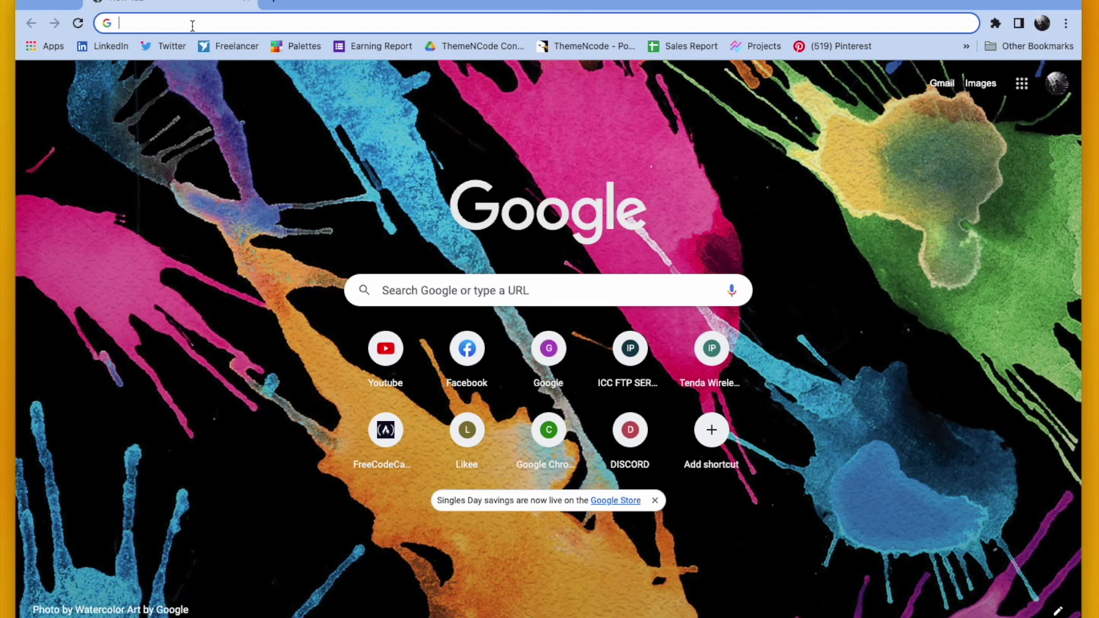
type("pdf view")
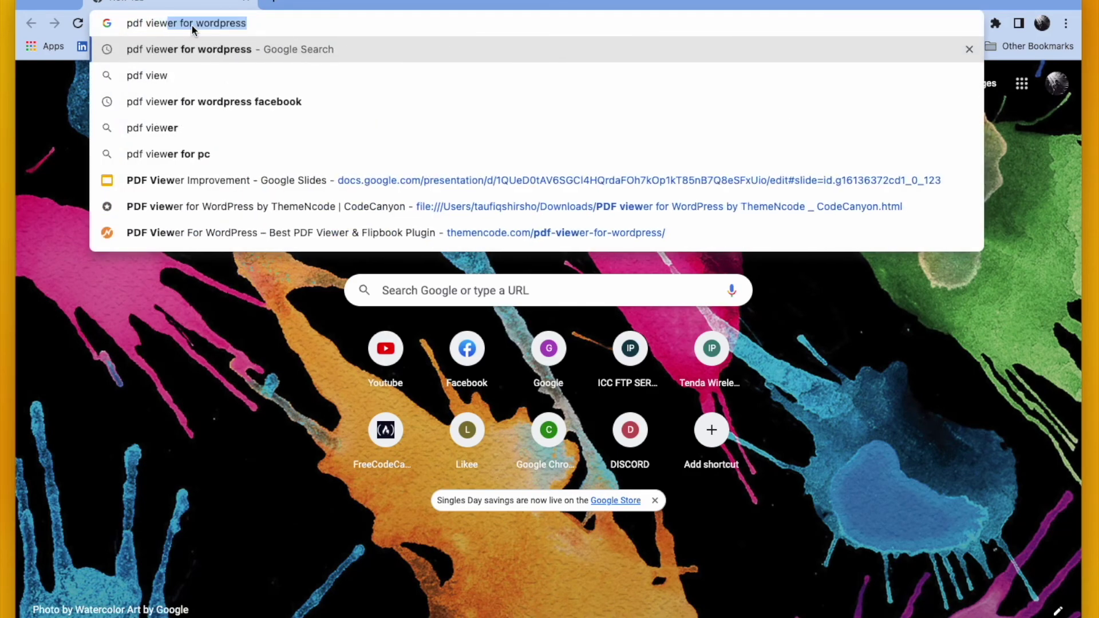
type("er for wordp")
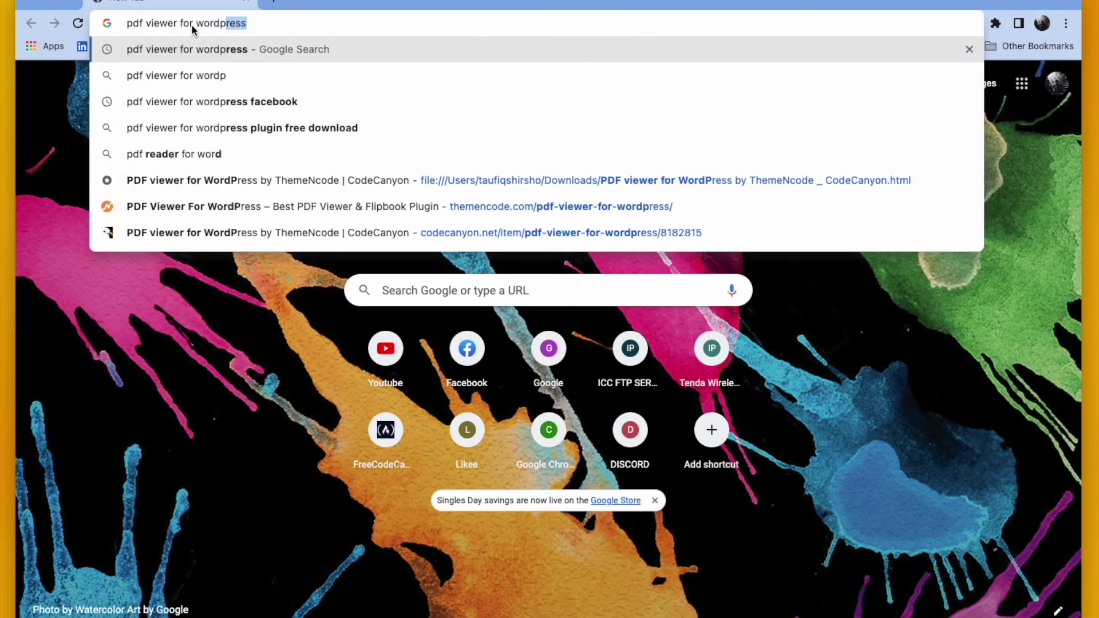
type("ress")
Google 'pdf viewer for wordpress' to find the ThemeNcode CodeCanyon result with 140 reviews.
key("Return")
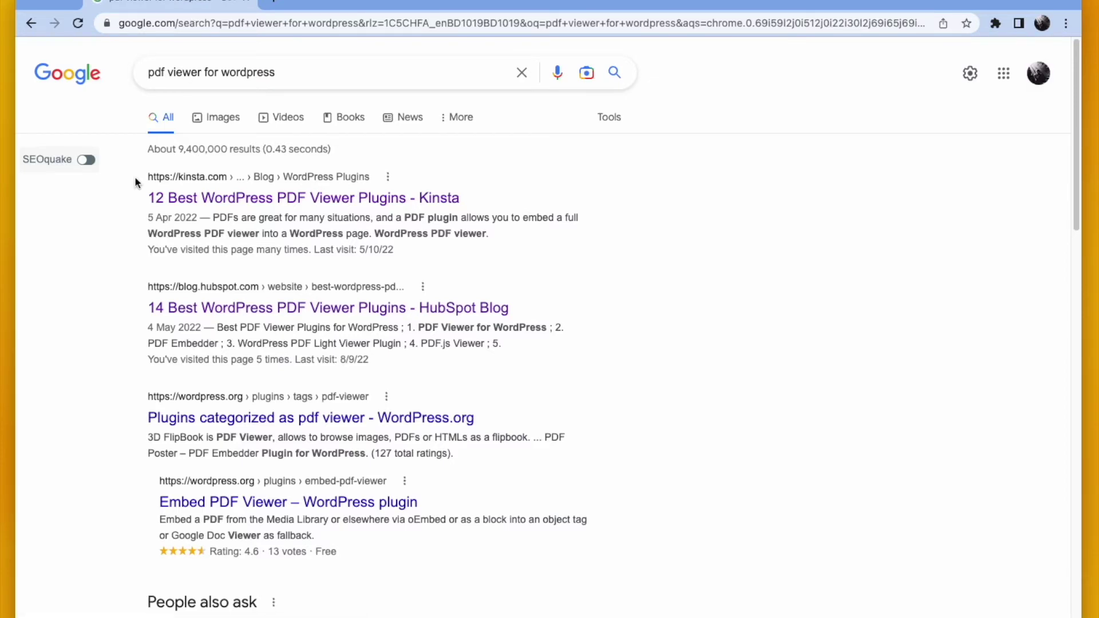
scroll(93, 345, "down", 3)
scroll(93, 345, "down", 1)
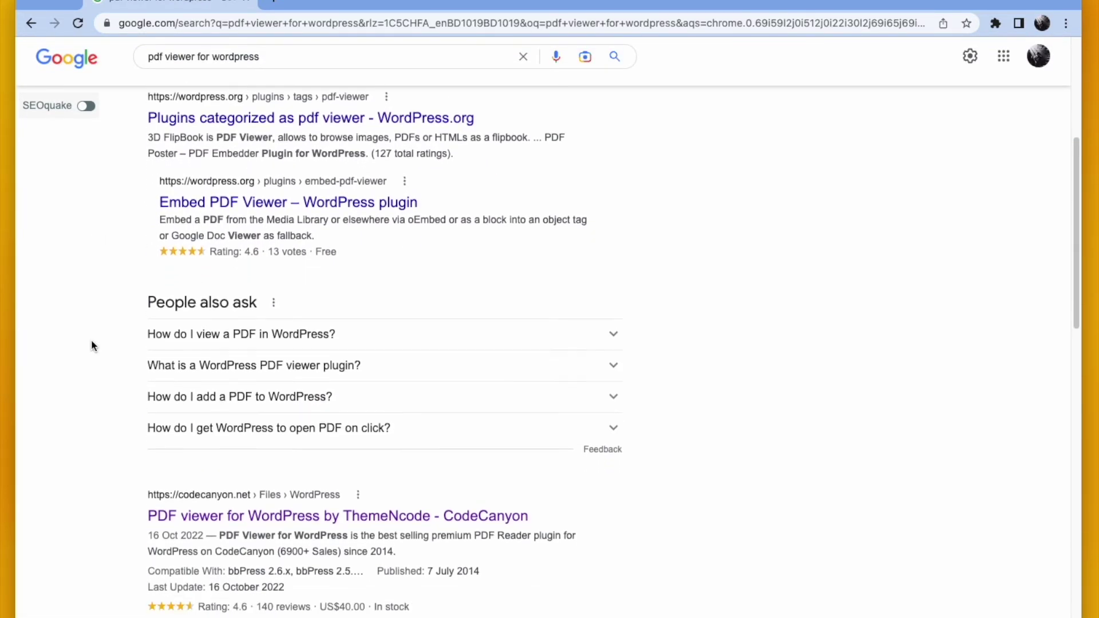
scroll(93, 346, "down", 1)
scroll(93, 346, "down", 2)
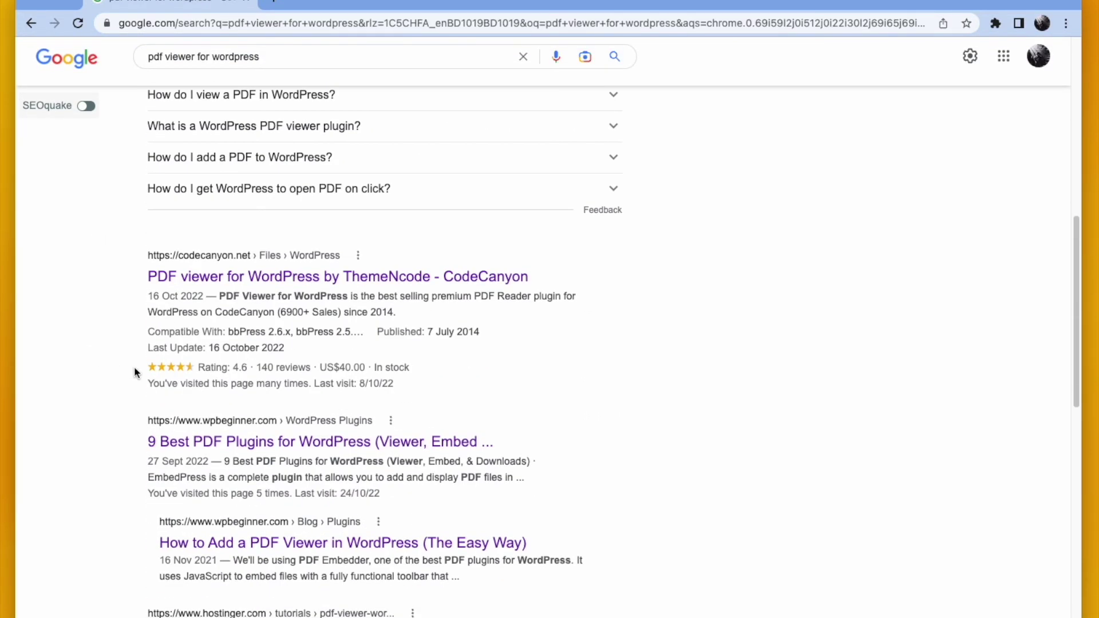